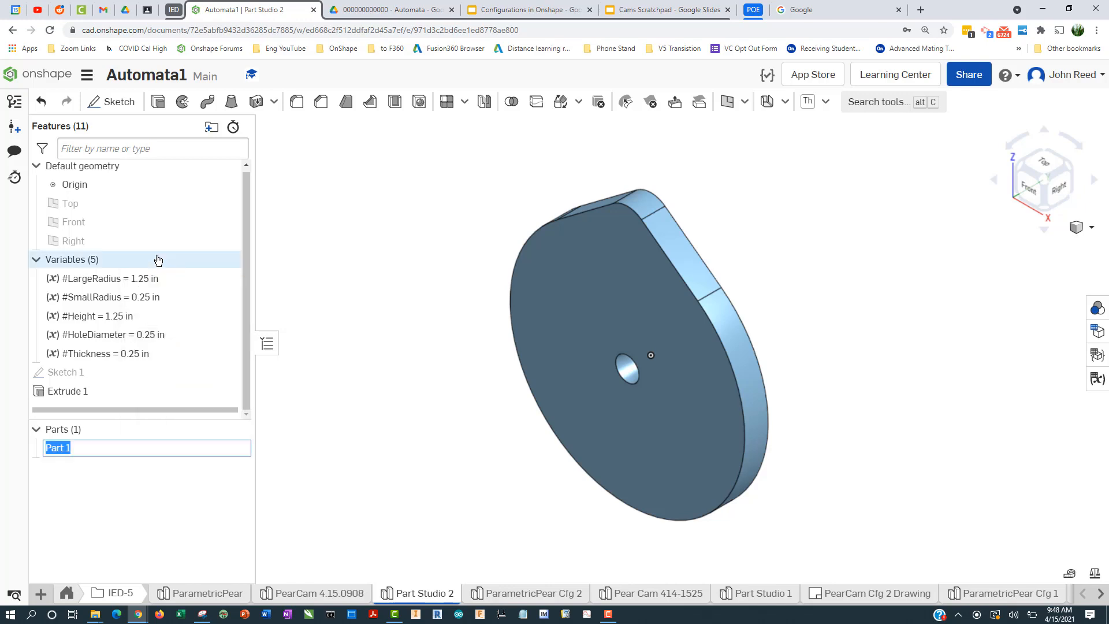
Step: Rename the part as Pear Cam
{"action": "type", "text": "Pear Cam"}
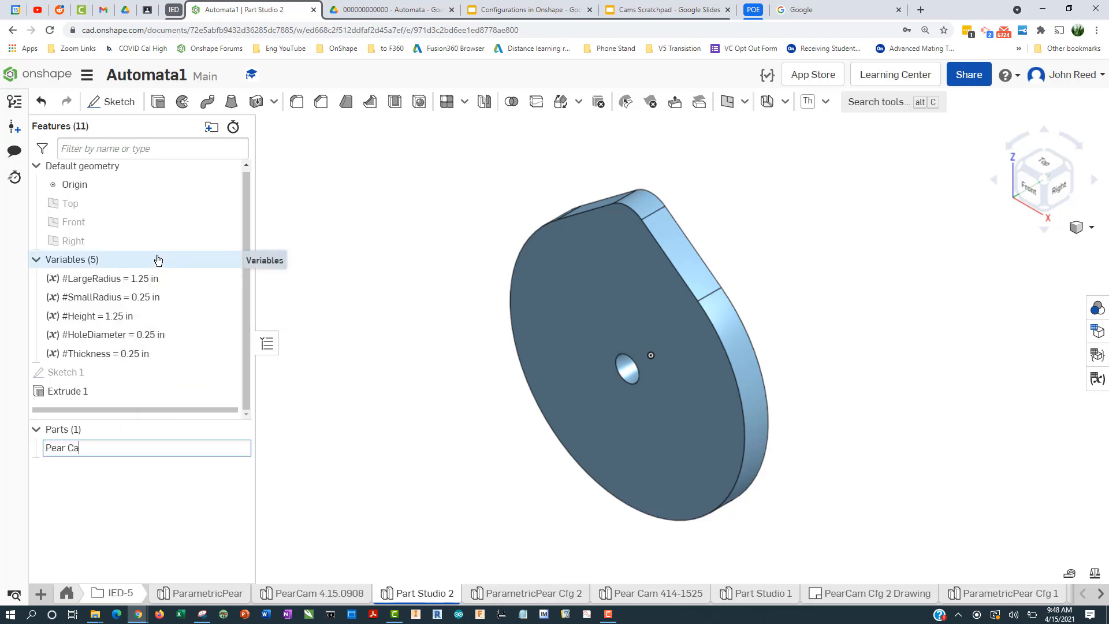
{"action": "key", "text": "Return"}
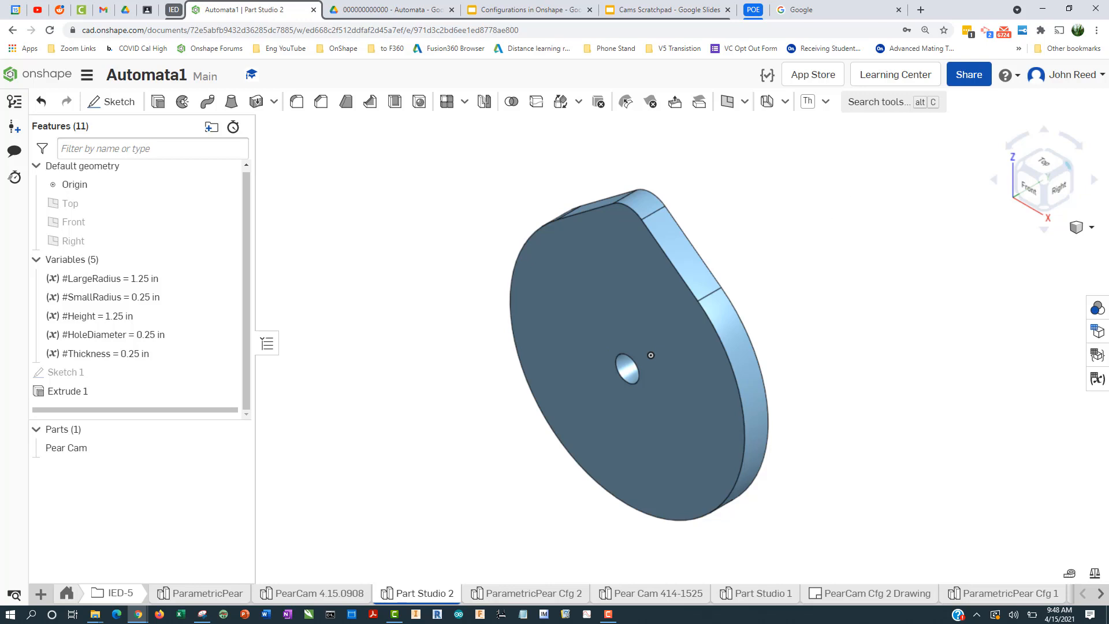
Step: Switch to the Kami cams document and circle the variable names NominalDia, AxleDia and Thk in red
{"action": "key", "text": "alt+Tab"}
{"action": "key", "text": "alt+Tab"}
{"action": "key", "text": "alt+Tab"}
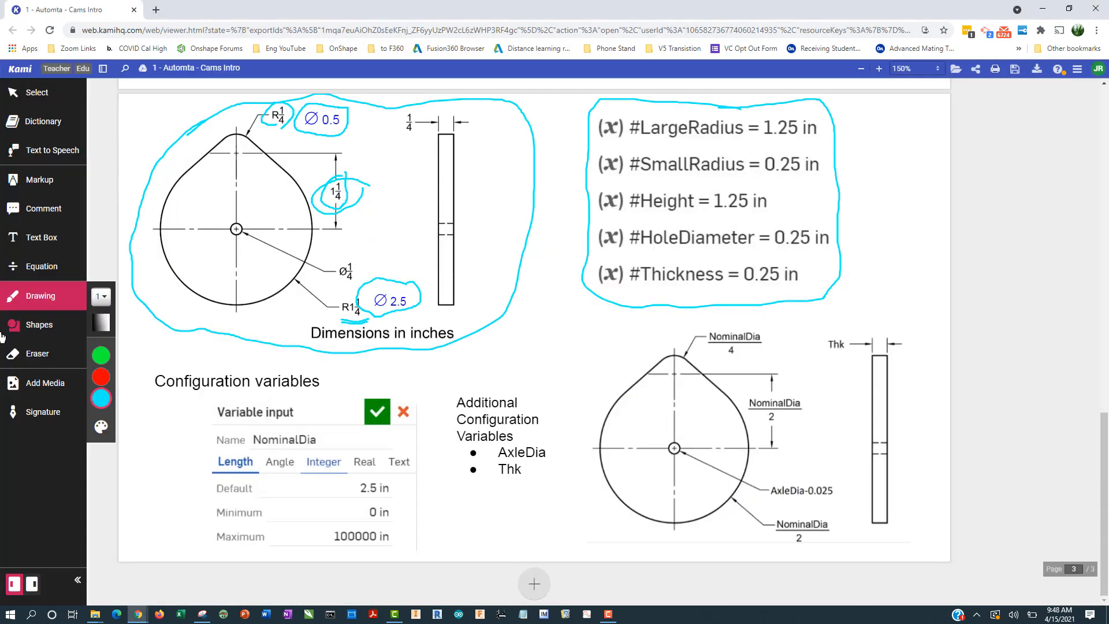
{"action": "left_click", "coordinate": [101, 377]}
{"action": "mouse_move", "coordinate": [321, 424]}
{"action": "left_mouse_down"}
{"action": "mouse_move", "coordinate": [276, 417]}
{"action": "mouse_move", "coordinate": [249, 442]}
{"action": "mouse_move", "coordinate": [299, 453]}
{"action": "mouse_move", "coordinate": [305, 423]}
{"action": "left_mouse_up"}
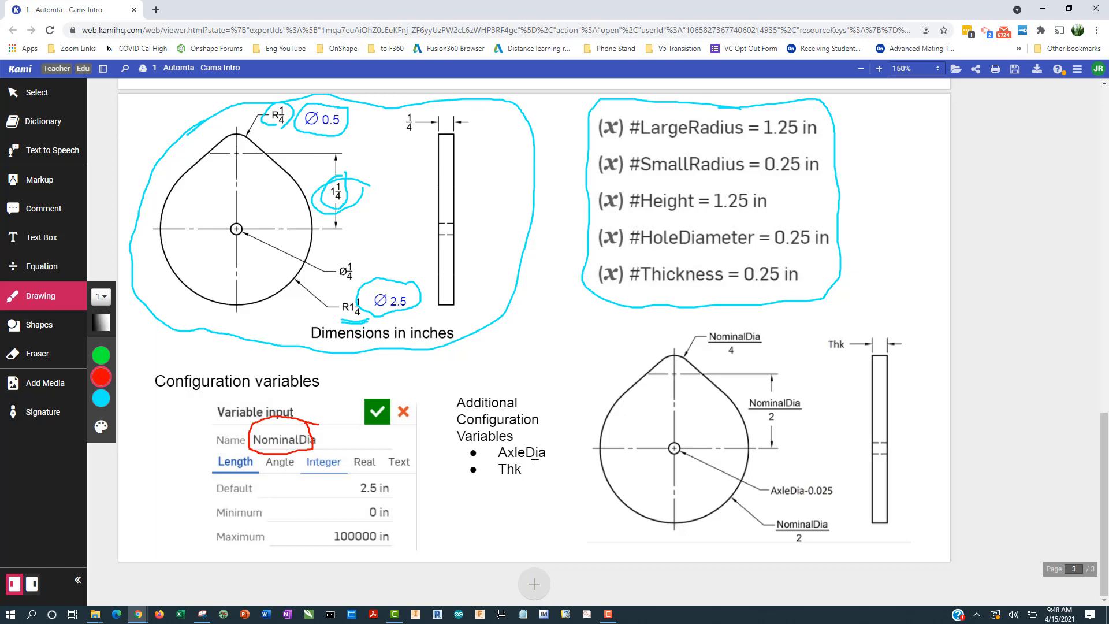
{"action": "mouse_move", "coordinate": [525, 442]}
{"action": "left_mouse_down"}
{"action": "mouse_move", "coordinate": [494, 462]}
{"action": "mouse_move", "coordinate": [551, 460]}
{"action": "mouse_move", "coordinate": [556, 441]}
{"action": "left_mouse_up"}
{"action": "mouse_move", "coordinate": [509, 460]}
{"action": "left_mouse_down"}
{"action": "mouse_move", "coordinate": [500, 465]}
{"action": "mouse_move", "coordinate": [524, 488]}
{"action": "mouse_move", "coordinate": [535, 460]}
{"action": "left_mouse_up"}
Step: Switch back to Onshape and define a length configuration variable named NominalDia with a default of 2.5 in
{"action": "key", "text": "alt+Tab"}
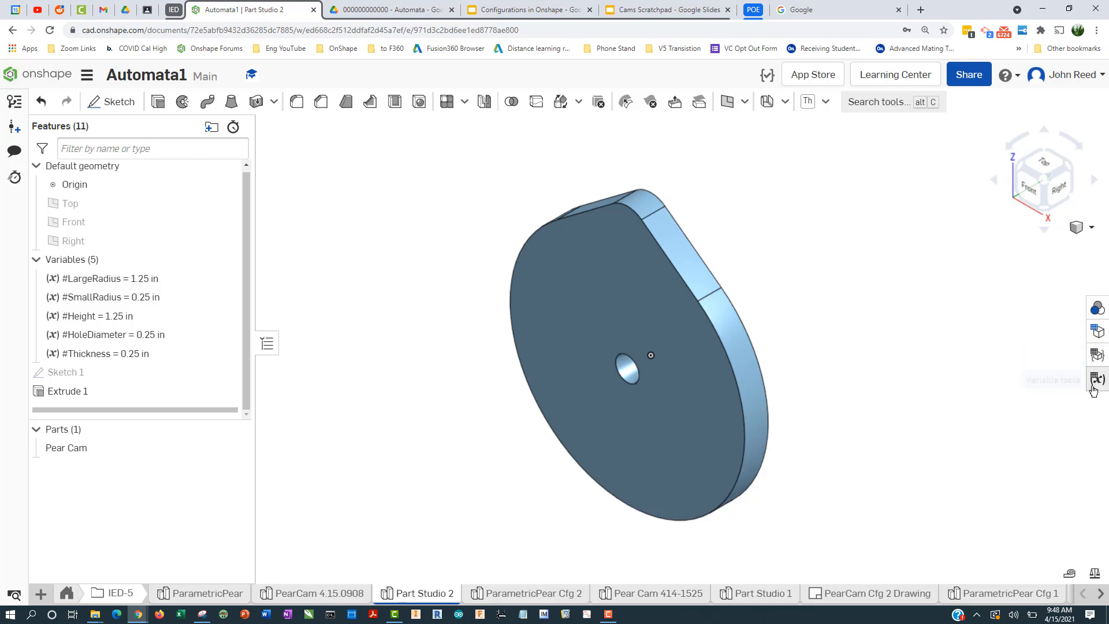
{"action": "left_click", "coordinate": [1097, 332]}
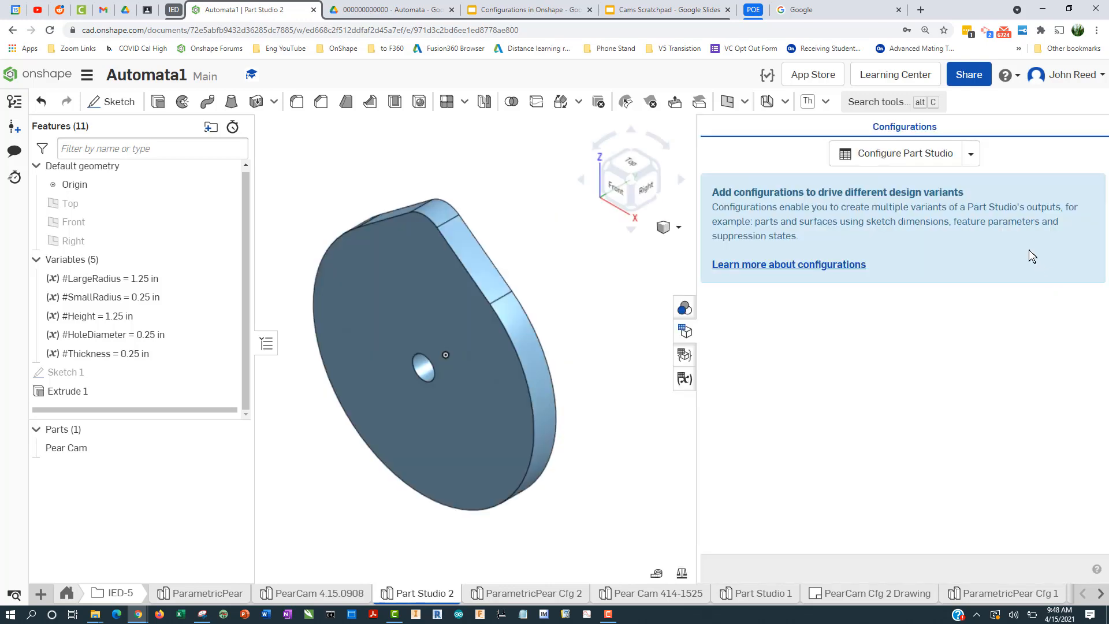
{"action": "left_click", "coordinate": [973, 167]}
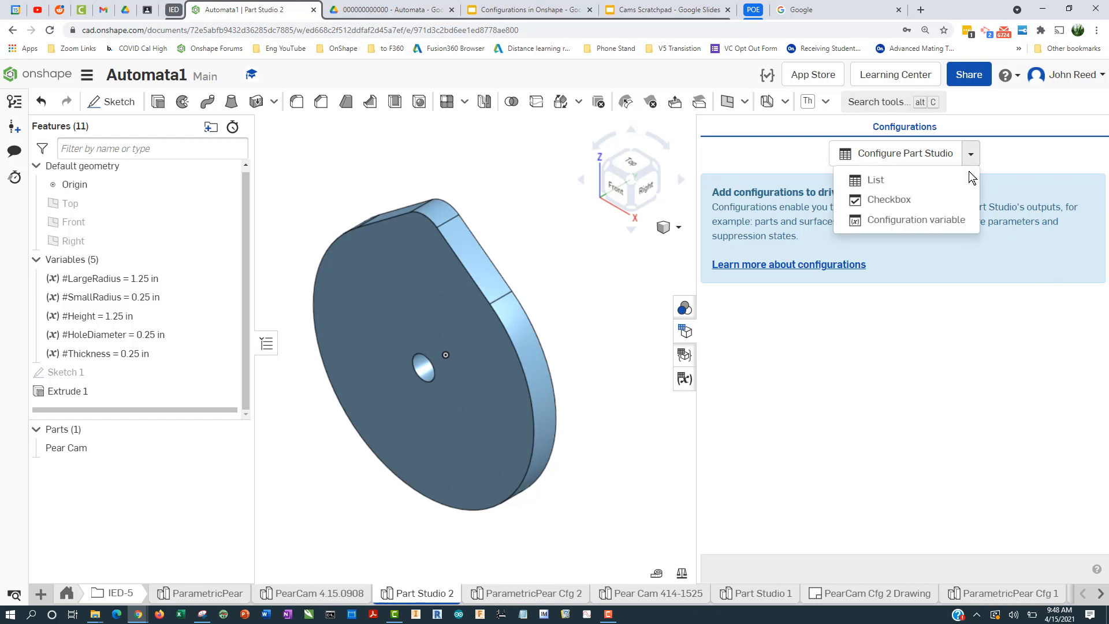
{"action": "left_click", "coordinate": [957, 221]}
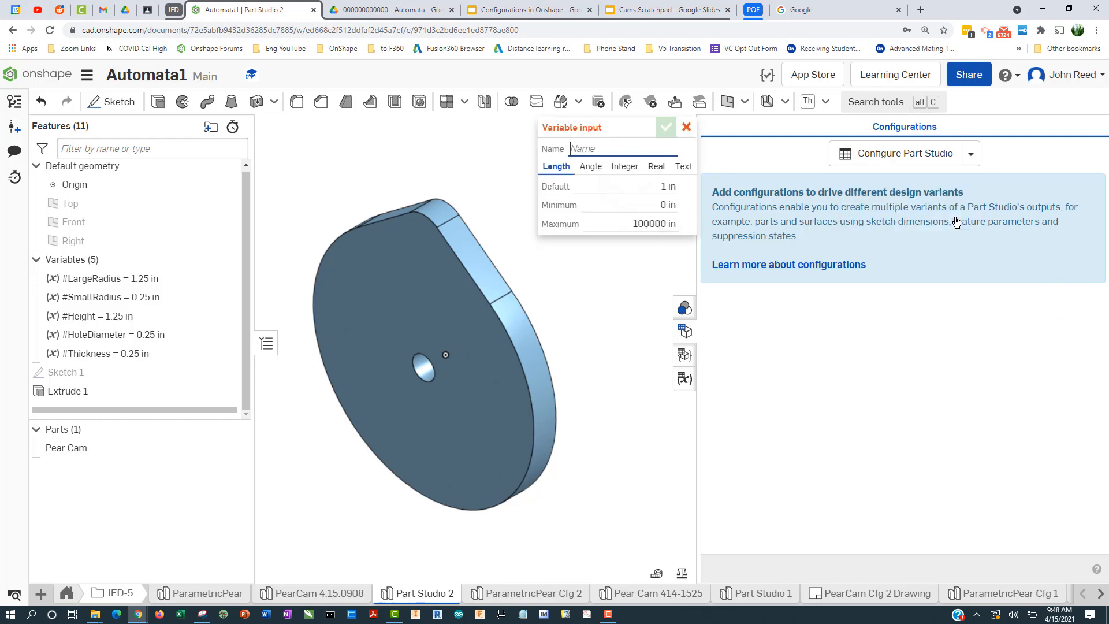
{"action": "key", "text": "alt+Tab"}
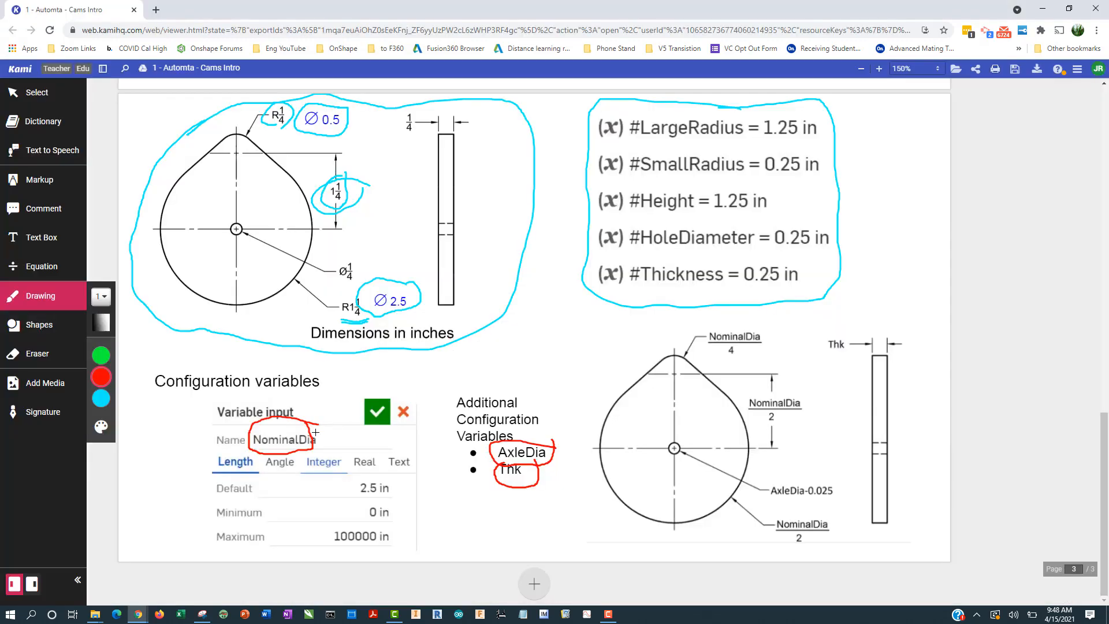
{"action": "key", "text": "alt+Tab"}
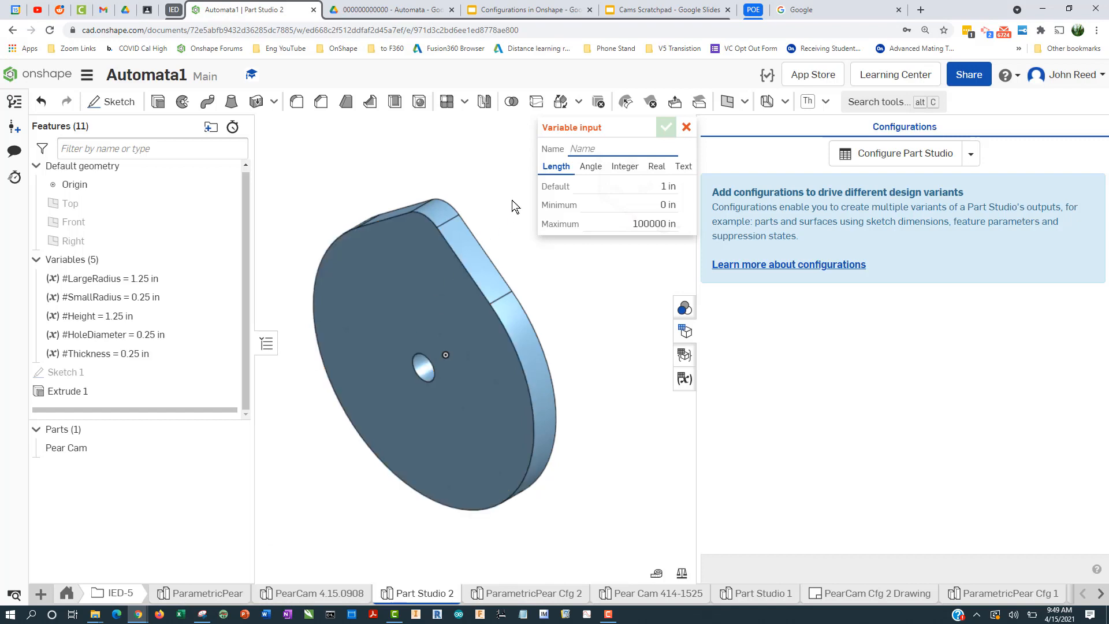
{"action": "type", "text": "Nomina"}
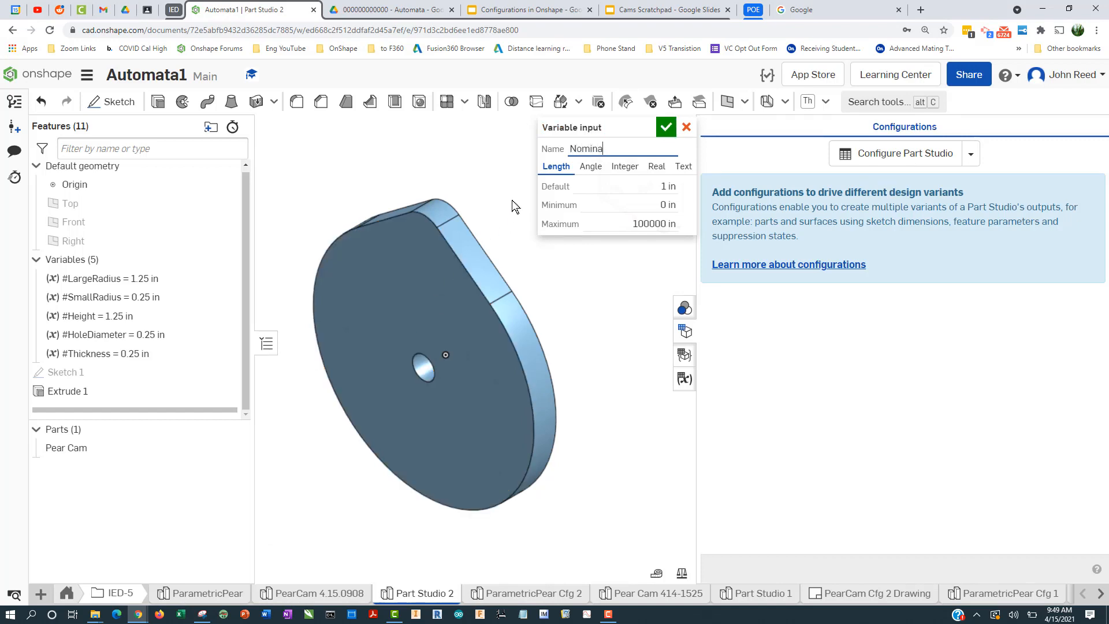
{"action": "type", "text": "lDia"}
{"action": "key", "text": "Tab"}
{"action": "type", "text": "2.5"}
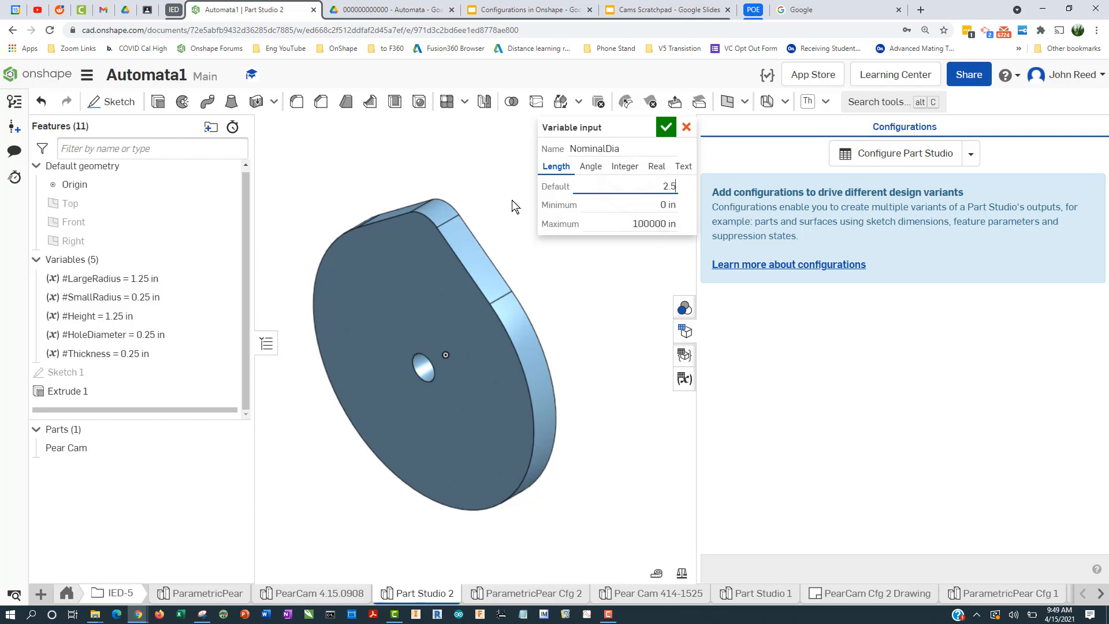
{"action": "key", "text": "Tab"}
Step: Switch to the Kami document and circle the 2.5 in default value in red, then return to Onshape
{"action": "key", "text": "alt+Tab"}
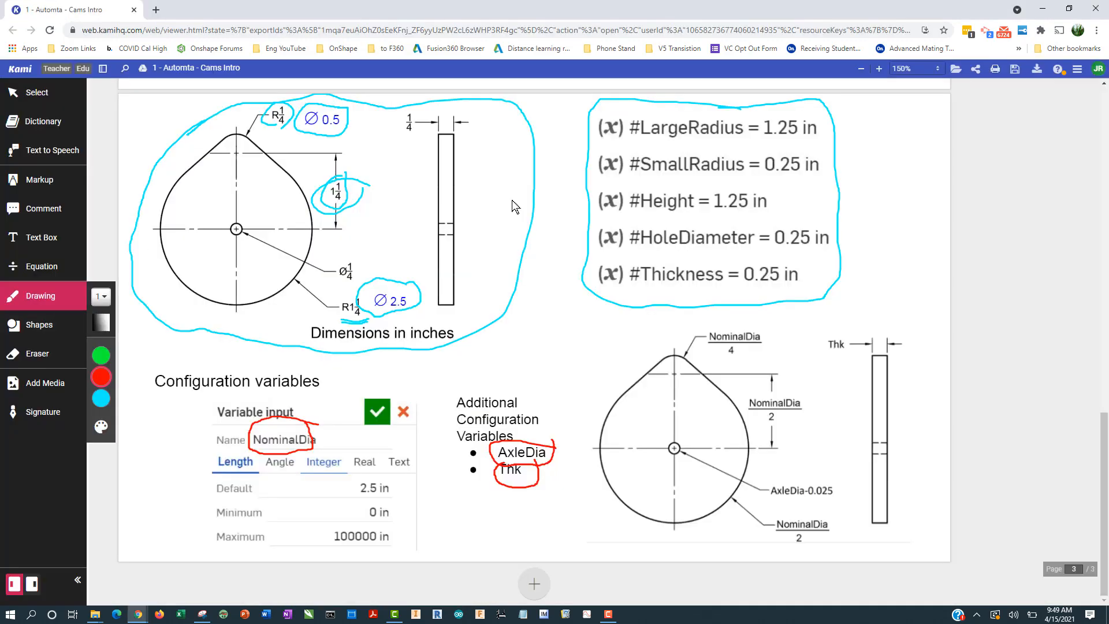
{"action": "mouse_move", "coordinate": [379, 477]}
{"action": "left_mouse_down"}
{"action": "mouse_move", "coordinate": [353, 492]}
{"action": "mouse_move", "coordinate": [388, 501]}
{"action": "mouse_move", "coordinate": [389, 481]}
{"action": "left_mouse_up"}
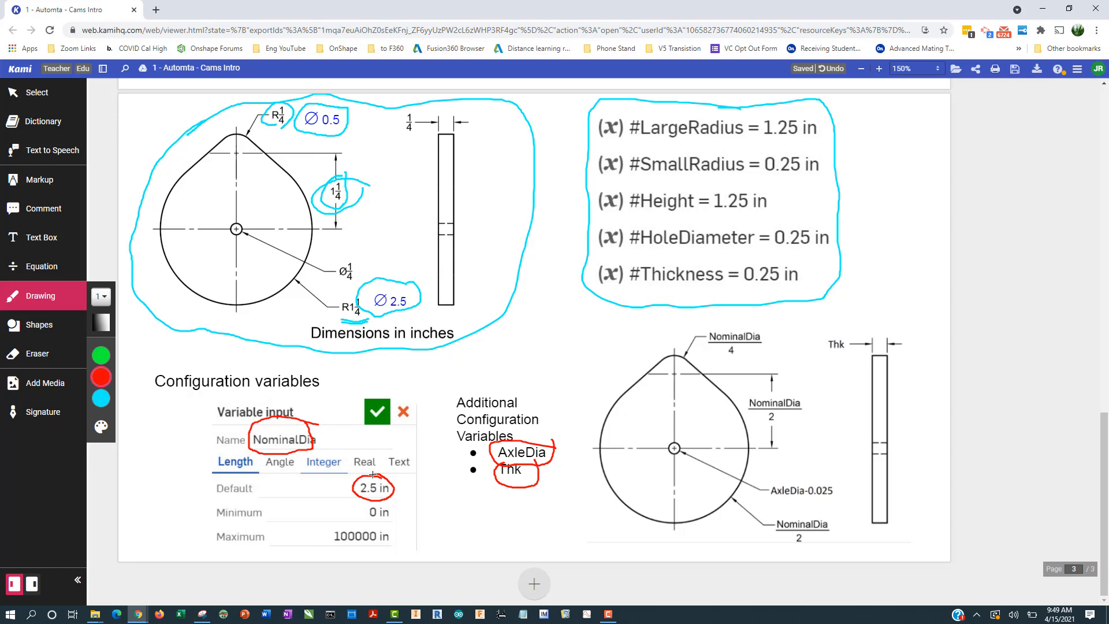
{"action": "key", "text": "alt+Tab"}
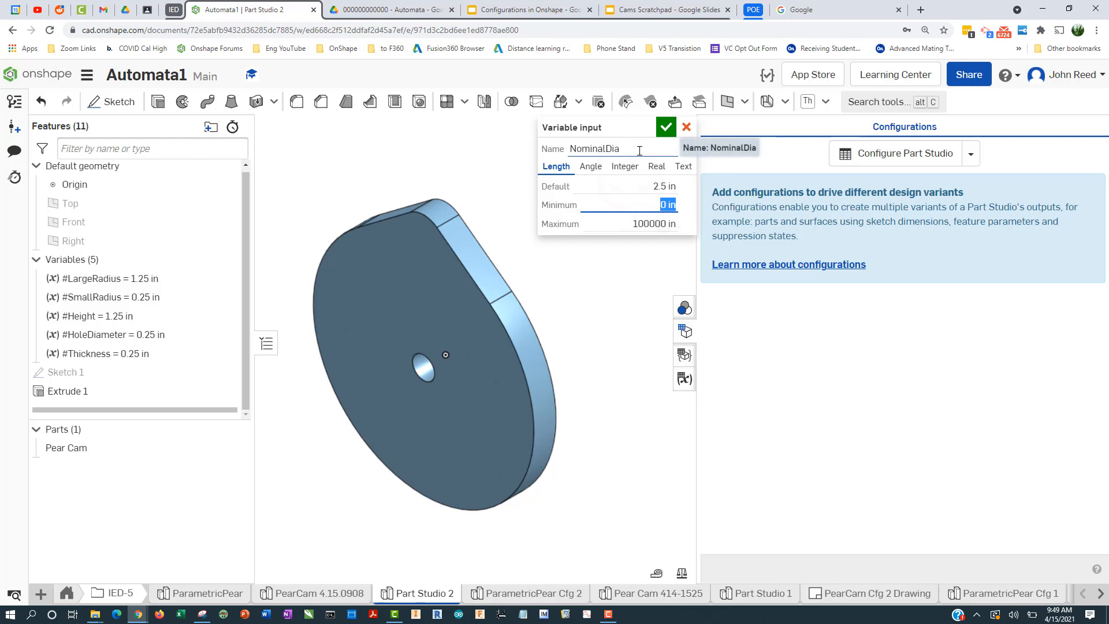
Step: Accept the NominalDia configuration variable and inspect its value field without changing it
{"action": "left_click", "coordinate": [666, 128]}
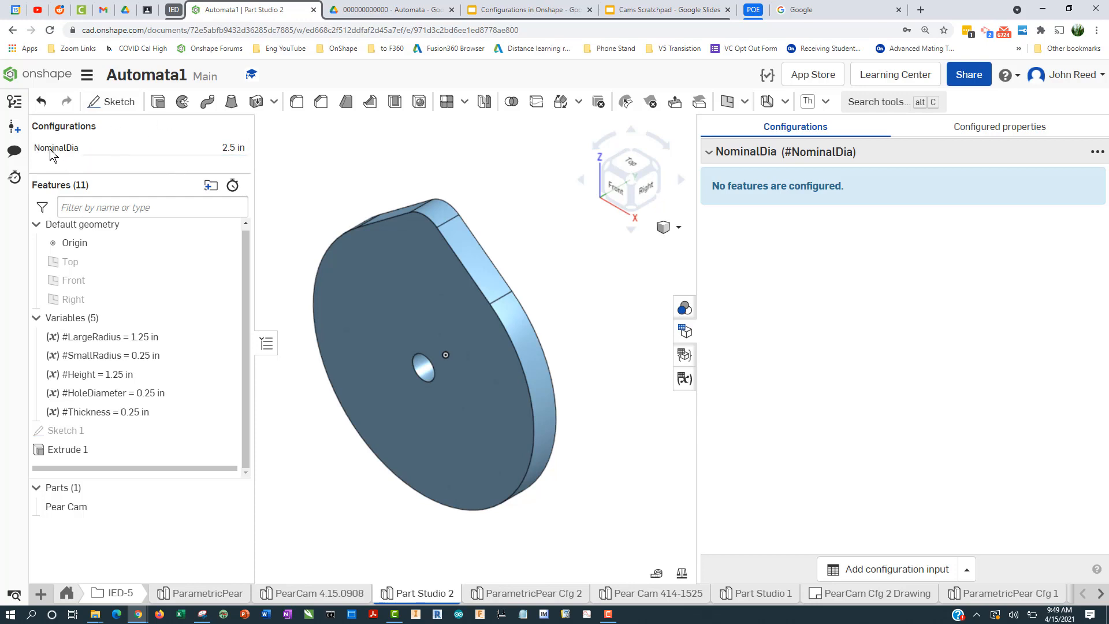
{"action": "left_click", "coordinate": [243, 146]}
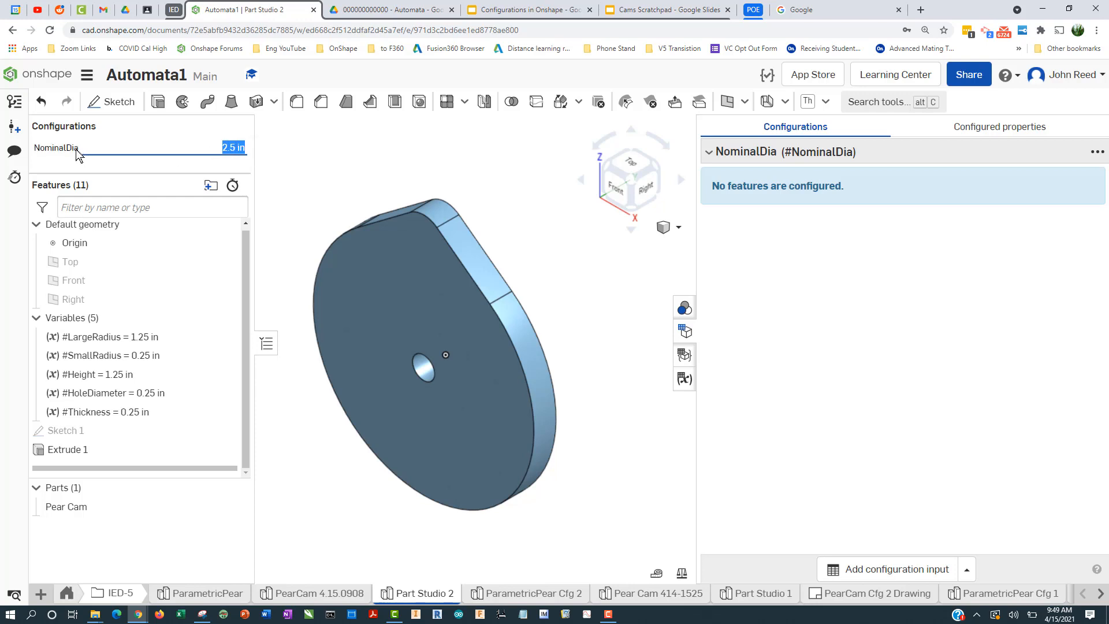
{"action": "left_click", "coordinate": [404, 143]}
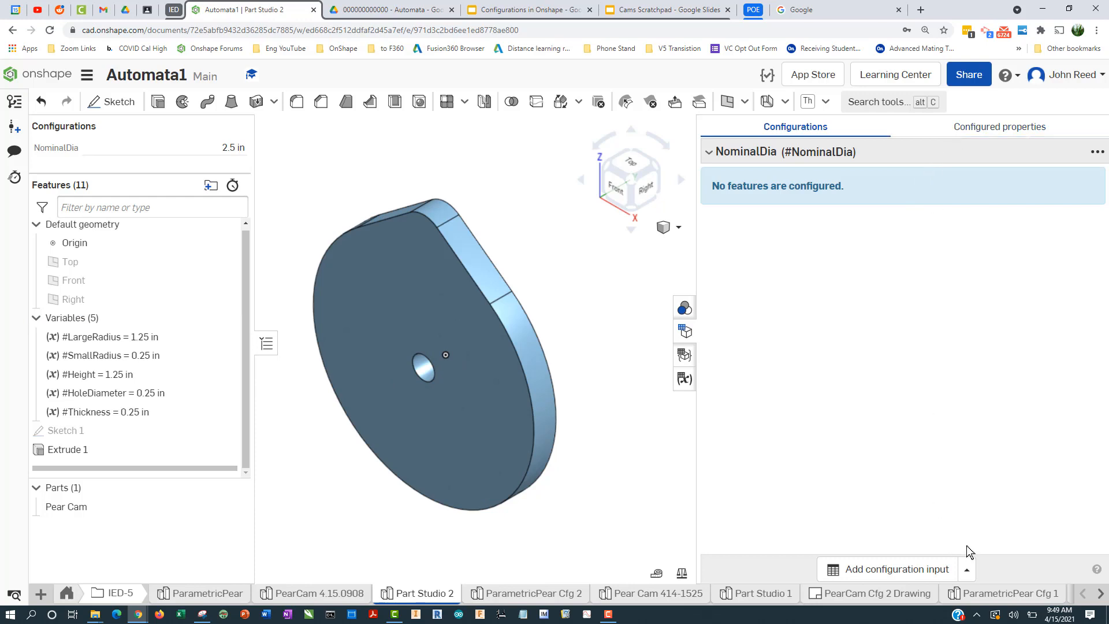
Step: Add a length configuration variable named AxleDia with a default of 0.25 in
{"action": "left_click", "coordinate": [966, 569]}
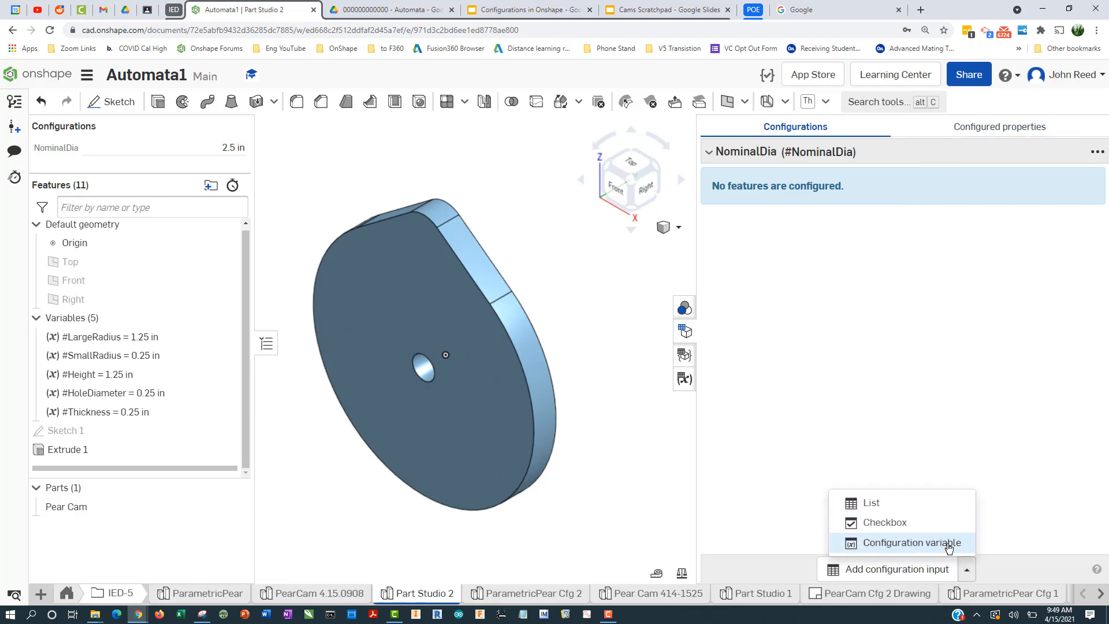
{"action": "left_click", "coordinate": [912, 542]}
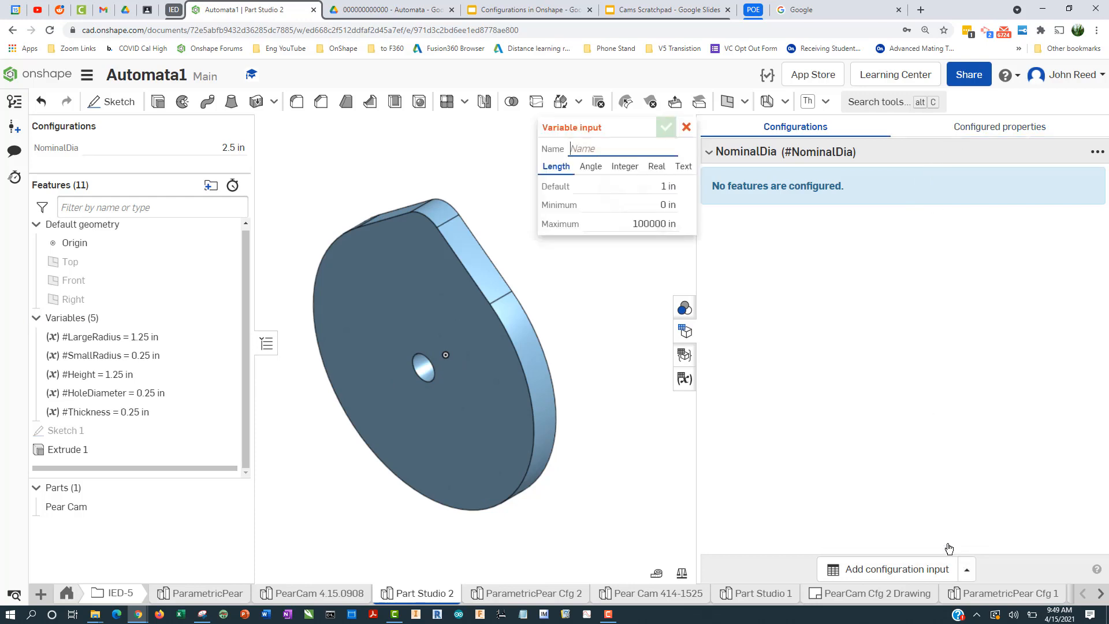
{"action": "key", "text": "alt+Tab"}
{"action": "key", "text": "alt+Tab"}
{"action": "type", "text": "A"}
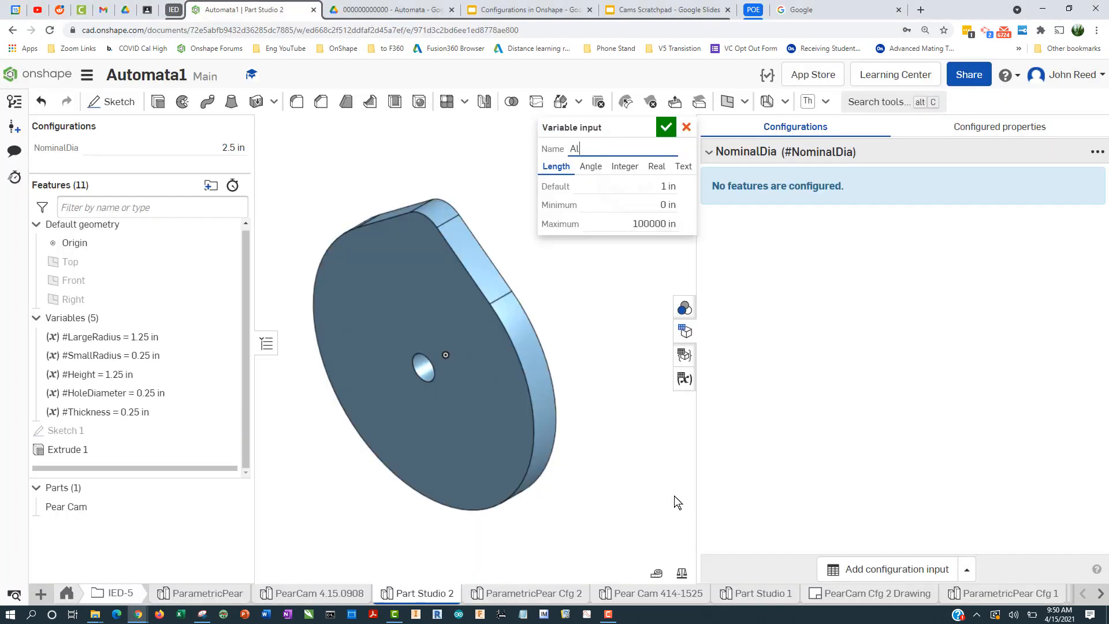
{"action": "type", "text": "xleDia"}
{"action": "key", "text": "Tab"}
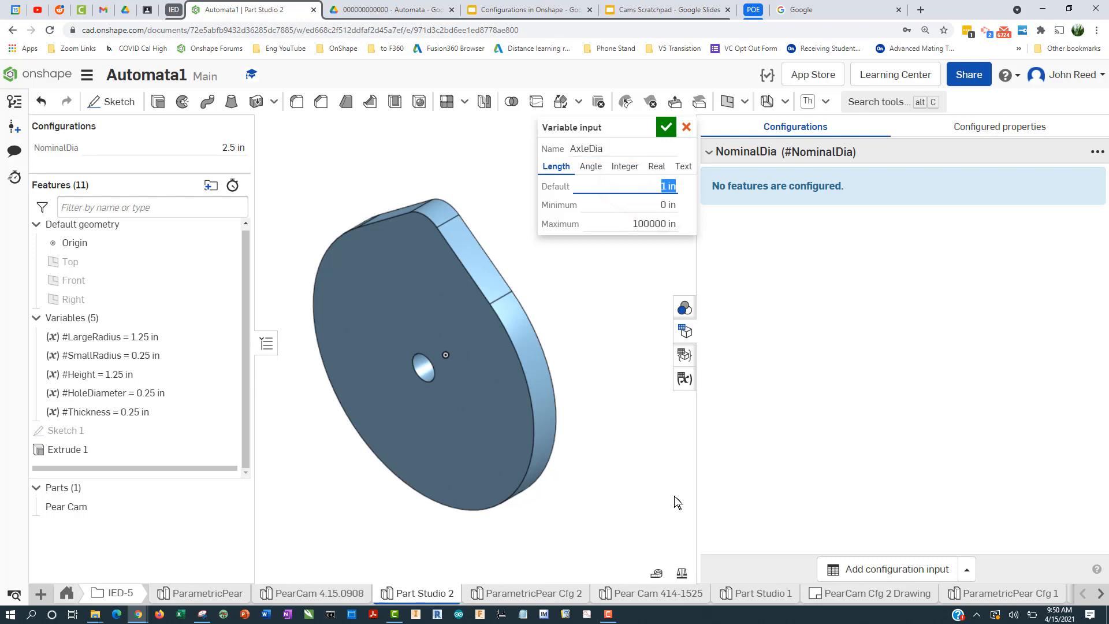
{"action": "type", "text": "0.25"}
{"action": "key", "text": "Tab"}
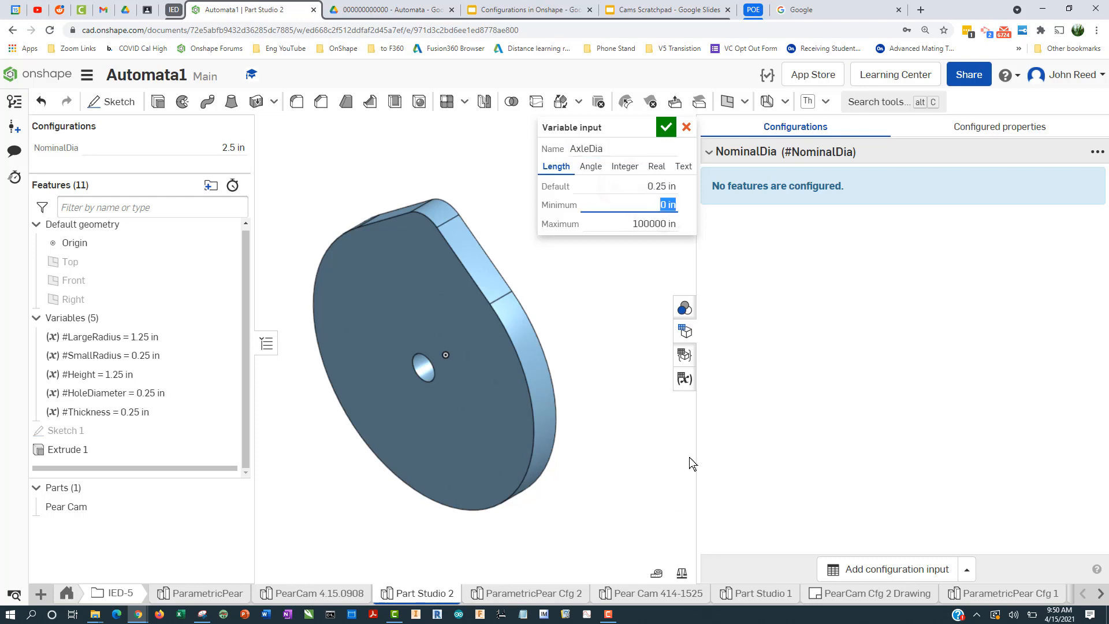
{"action": "left_click", "coordinate": [666, 128]}
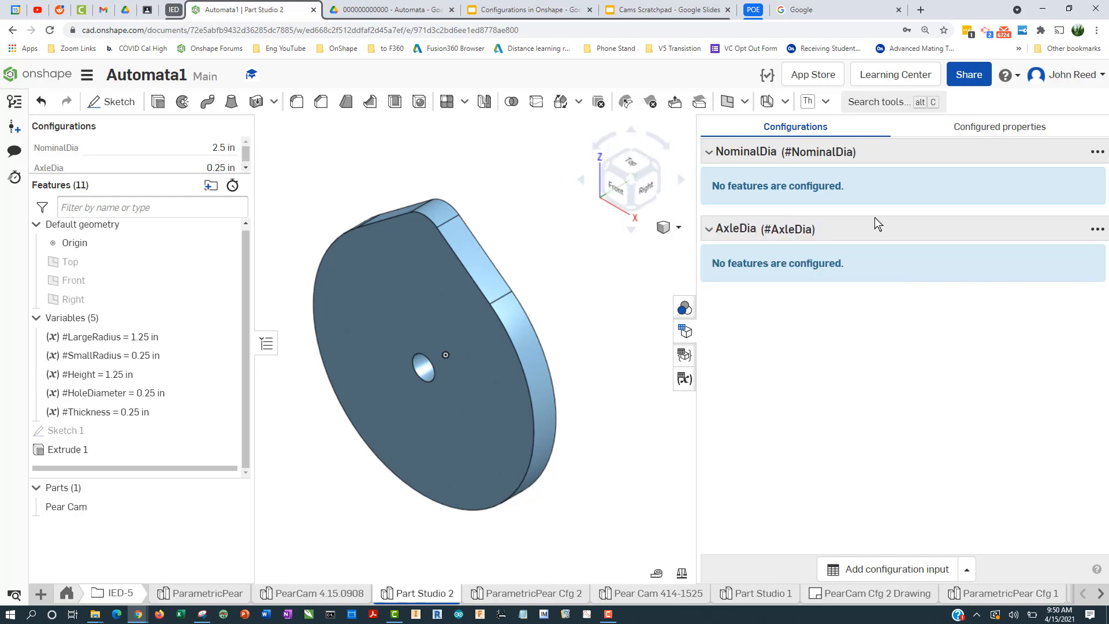
Step: Add a length configuration variable named Thk with a default of 0.25 in and enlarge the configuration values area to show all variables
{"action": "left_click", "coordinate": [967, 574]}
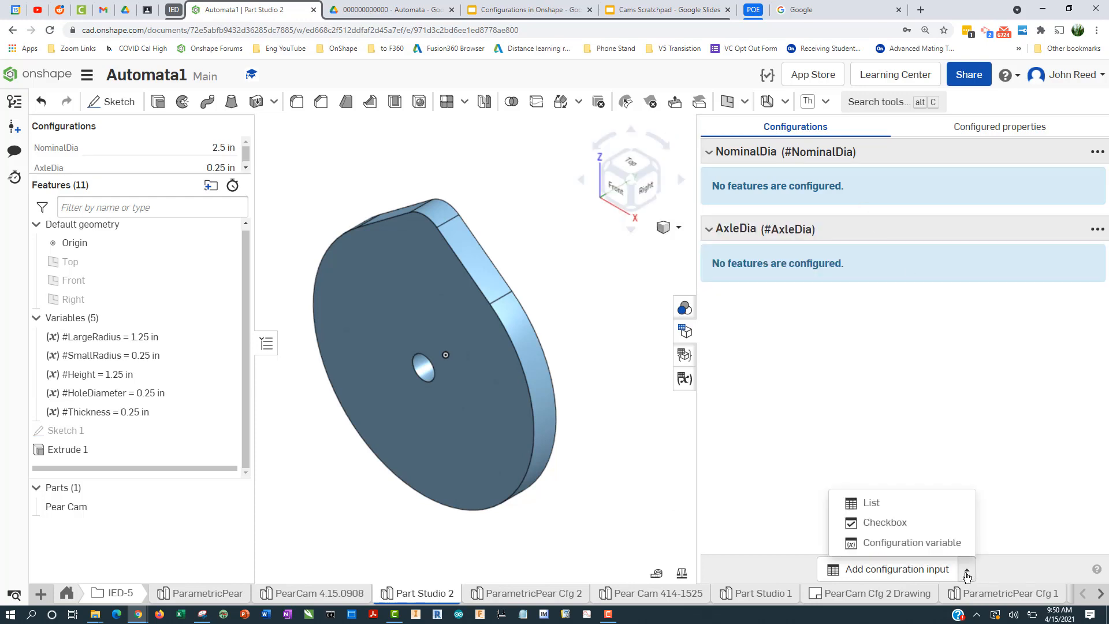
{"action": "left_click", "coordinate": [957, 544]}
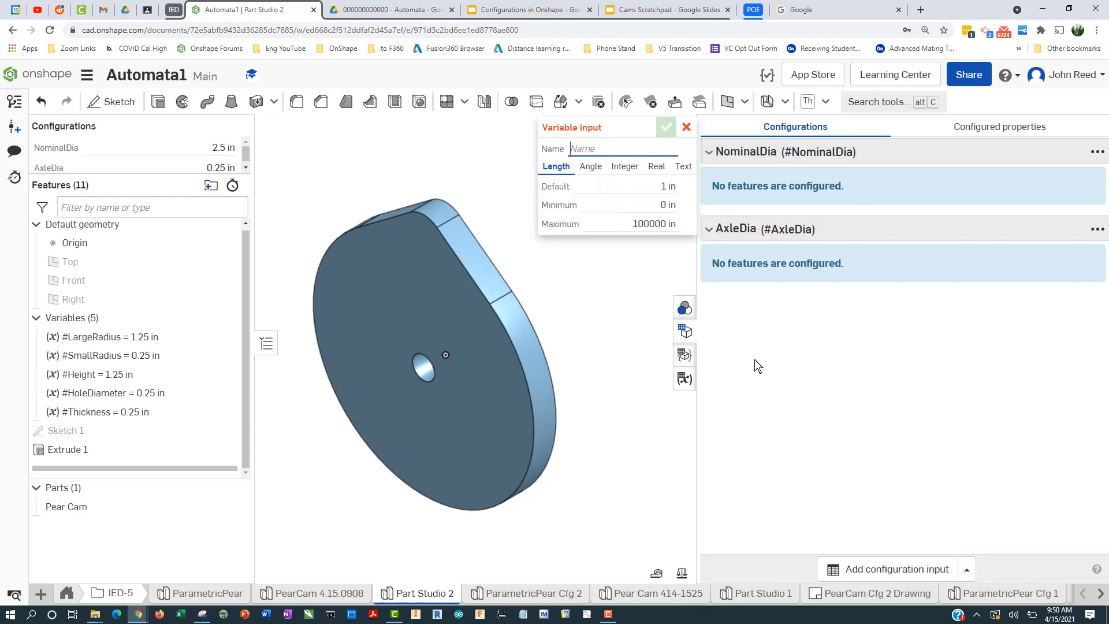
{"action": "type", "text": "Thk"}
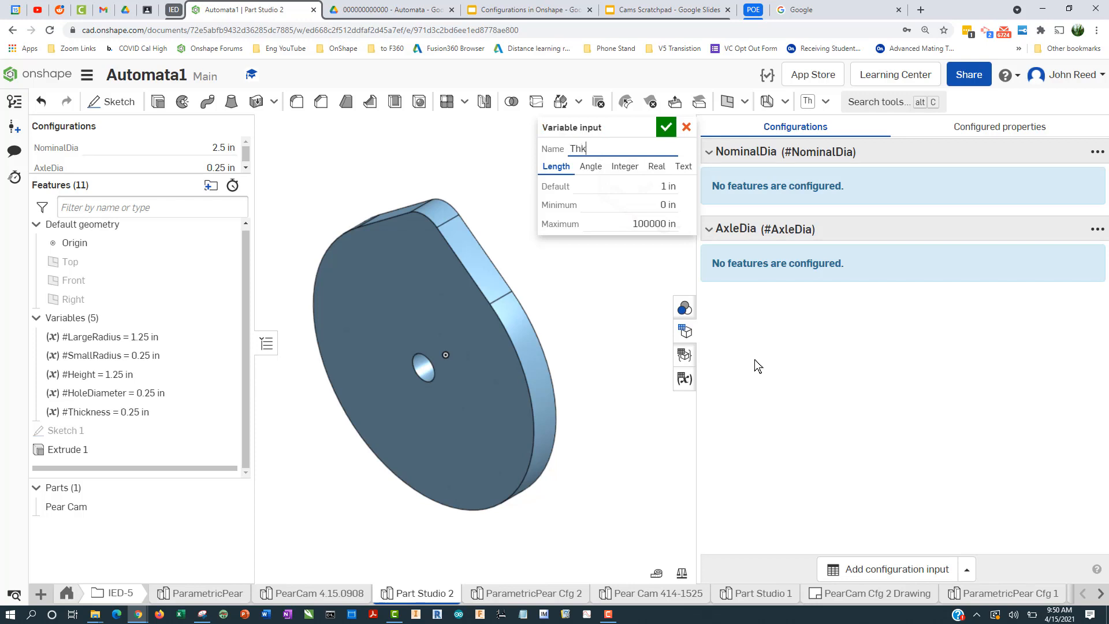
{"action": "key", "text": "Tab"}
{"action": "type", "text": "0.25"}
{"action": "key", "text": "Tab"}
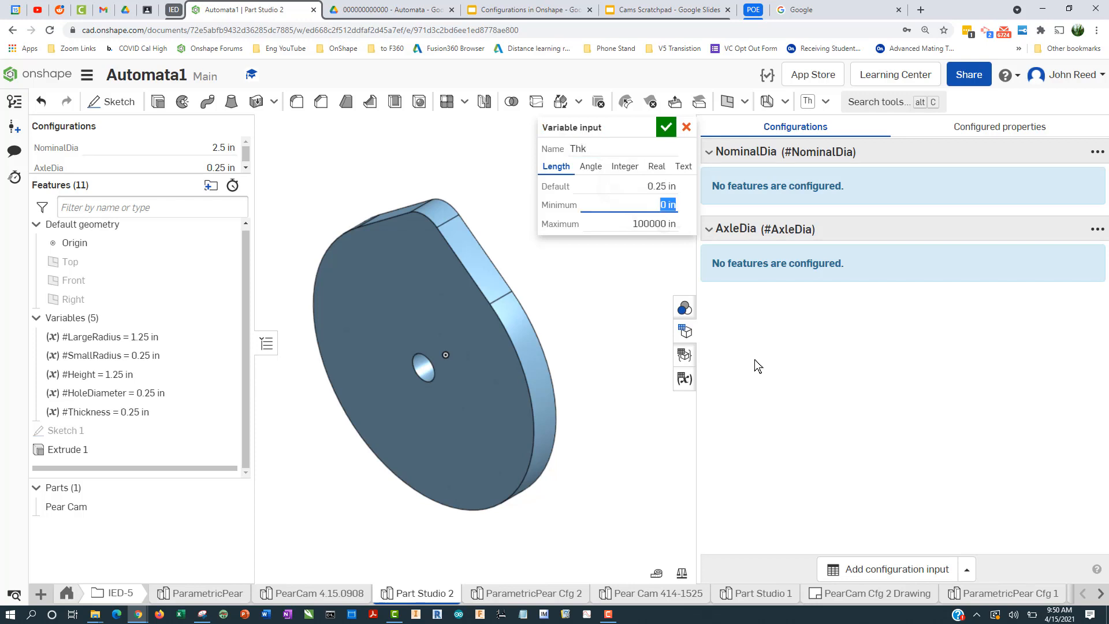
{"action": "left_click", "coordinate": [667, 128]}
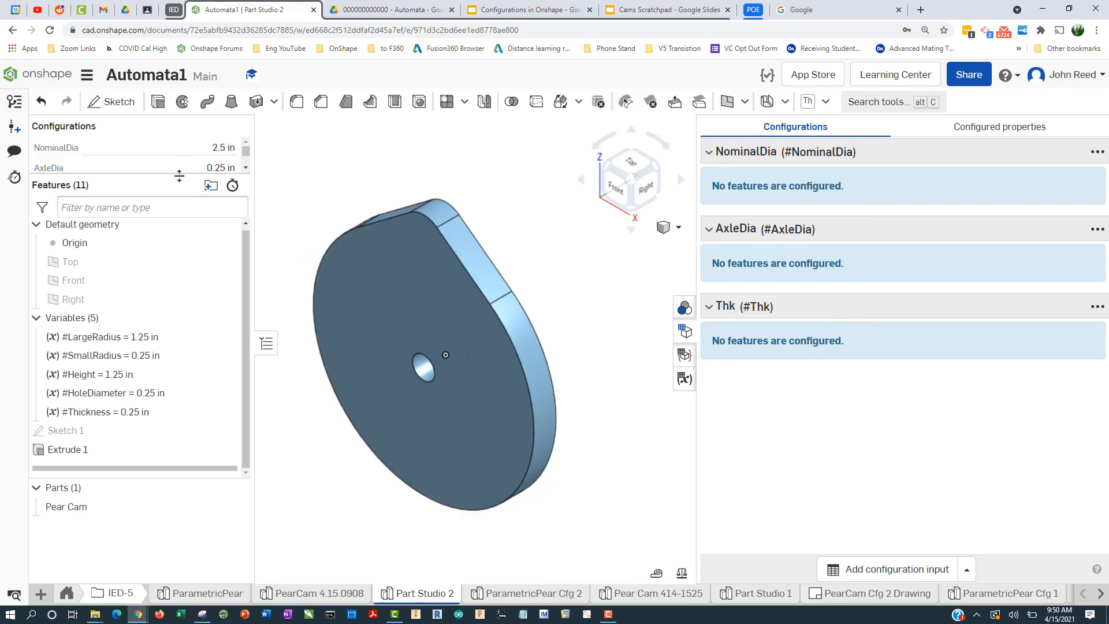
{"action": "left_click_drag", "start_coordinate": [180, 175], "coordinate": [180, 226]}
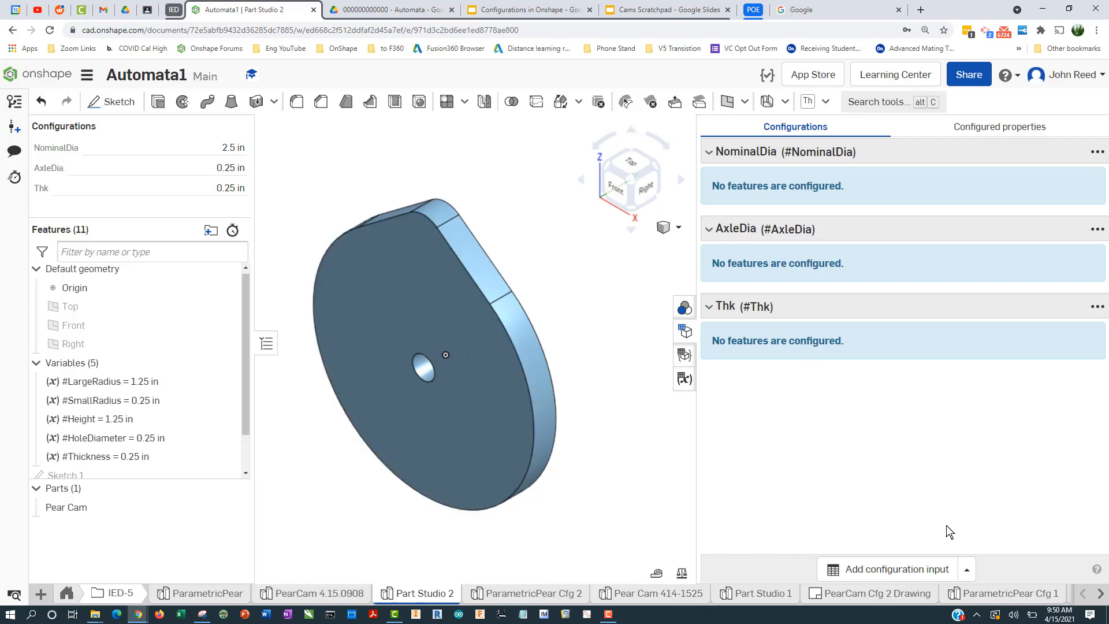
Step: Add a list configuration input and narrow the configuration table area to enlarge the model view
{"action": "left_click", "coordinate": [967, 570]}
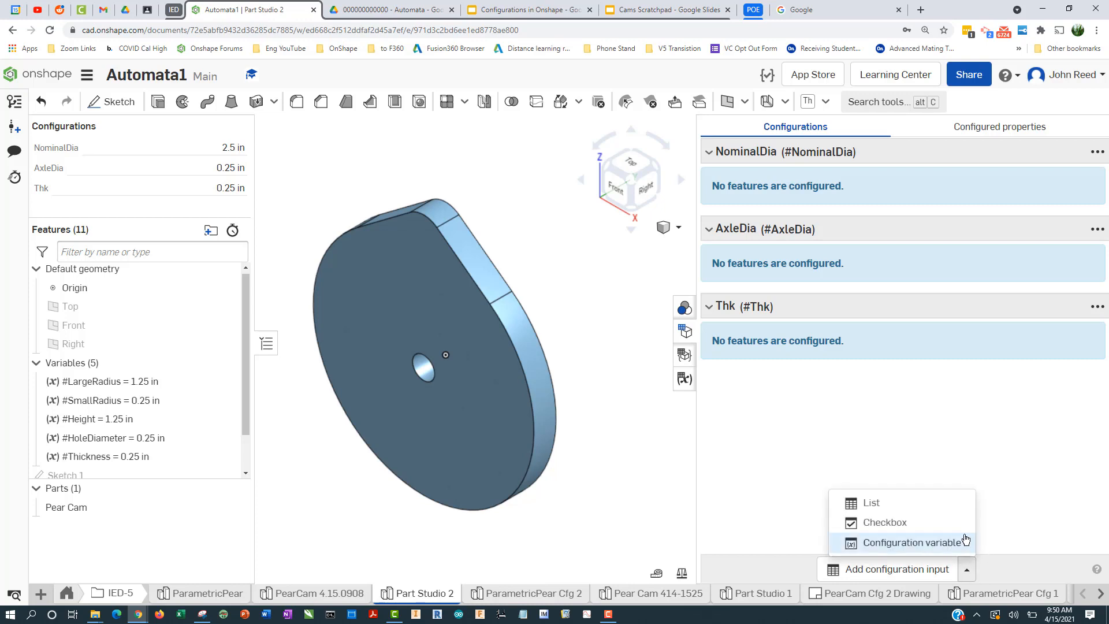
{"action": "left_click", "coordinate": [890, 505]}
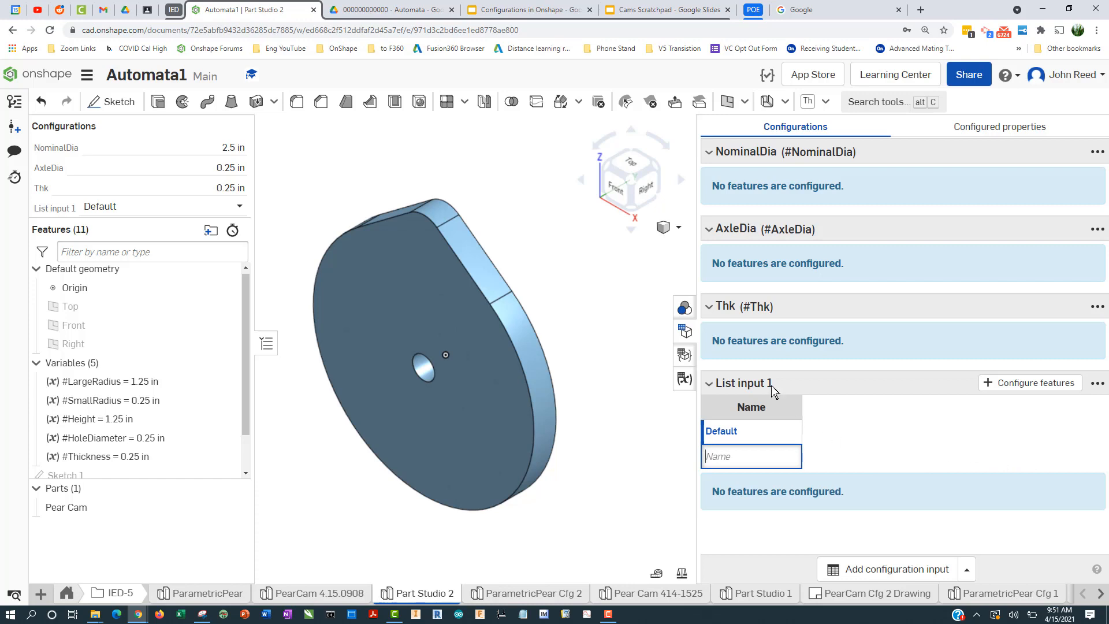
{"action": "left_click_drag", "start_coordinate": [699, 280], "coordinate": [768, 294]}
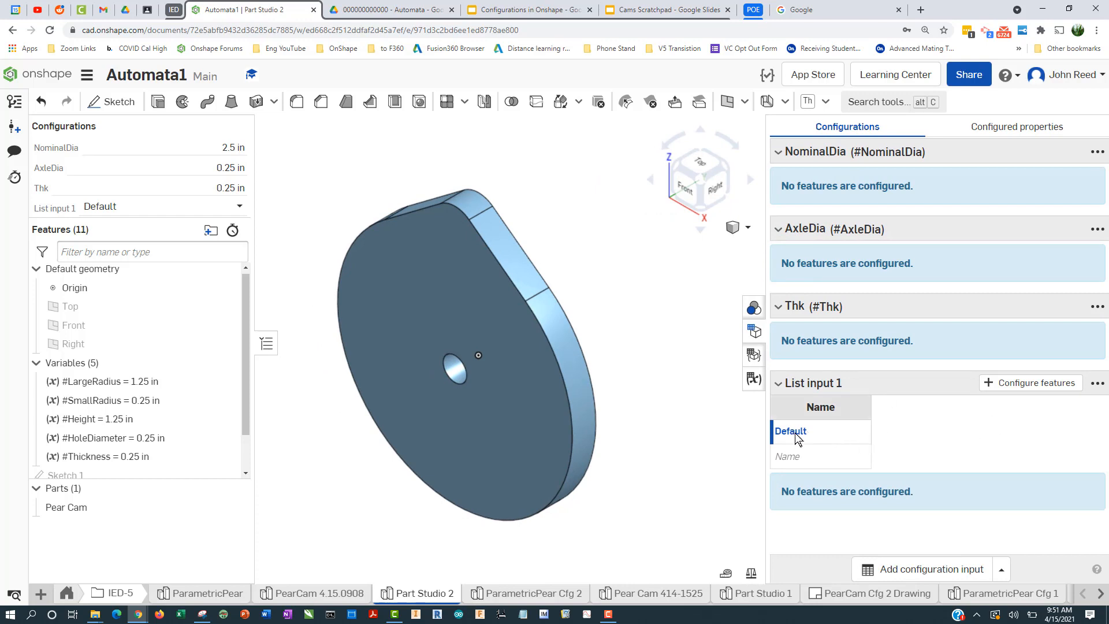
Step: Configure the values of the LargeRadius and SmallRadius variables with List input 1 and widen the configuration table area
{"action": "left_click", "coordinate": [1011, 384]}
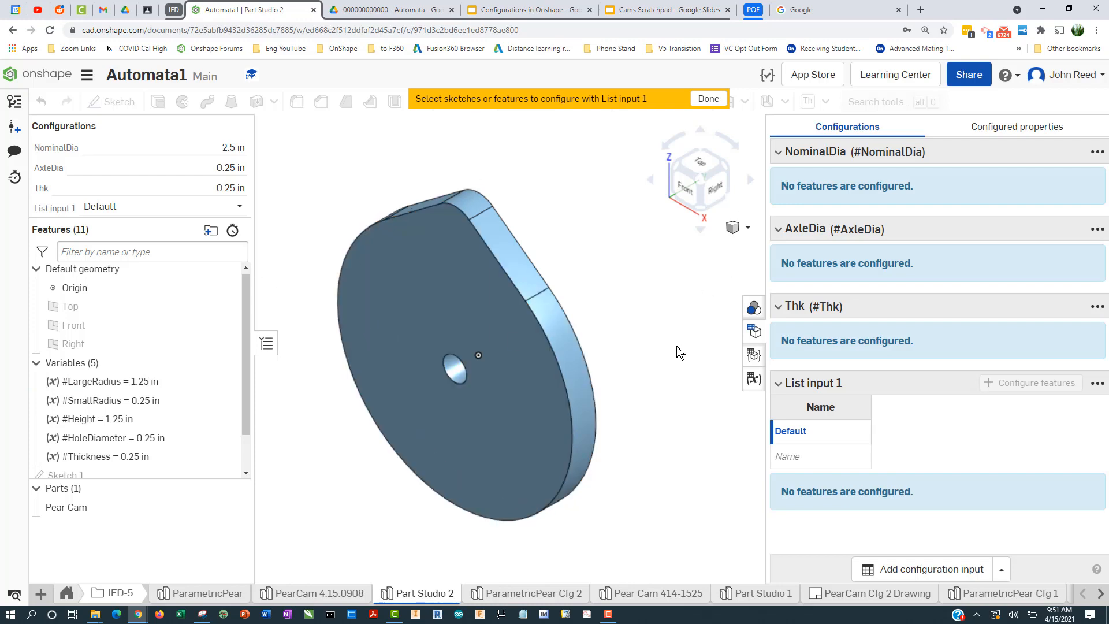
{"action": "left_click", "coordinate": [173, 383]}
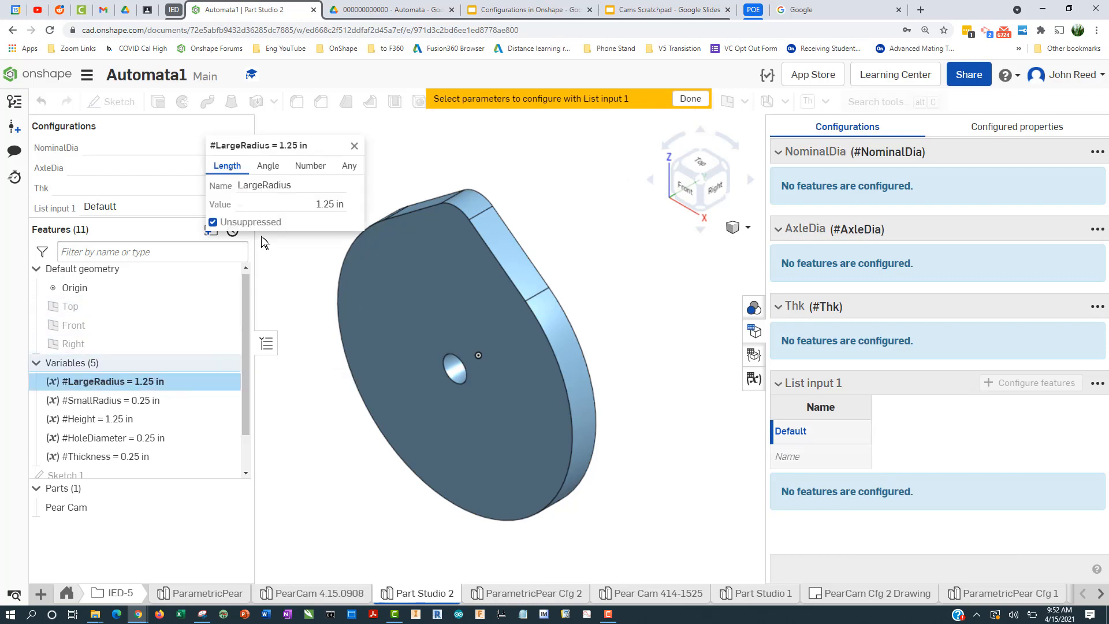
{"action": "left_click", "coordinate": [296, 202]}
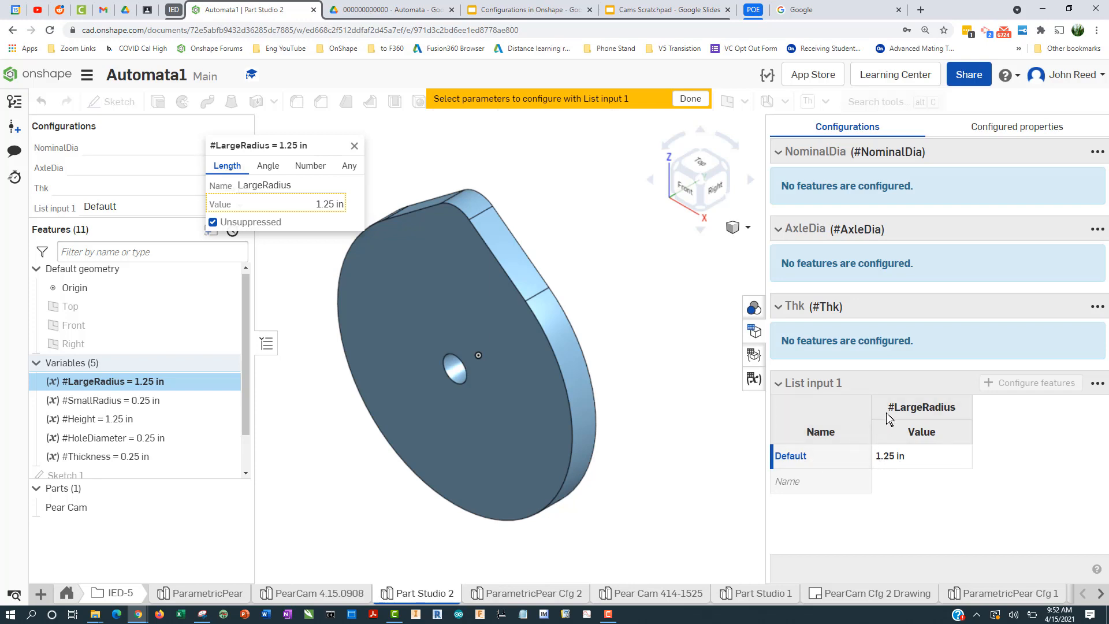
{"action": "left_click", "coordinate": [181, 399]}
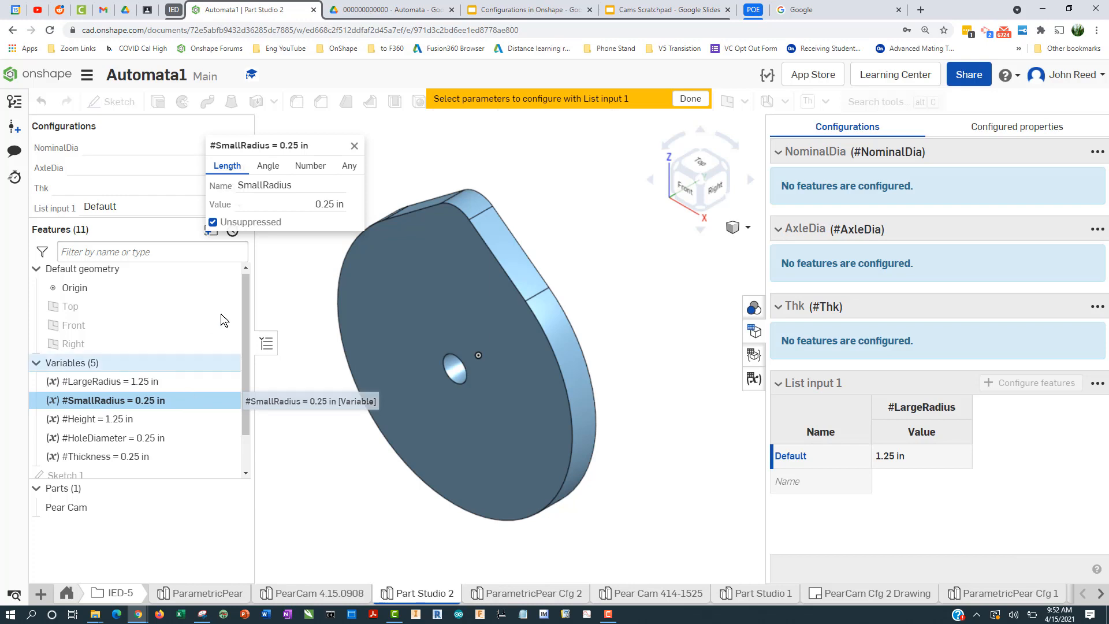
{"action": "left_click", "coordinate": [283, 205]}
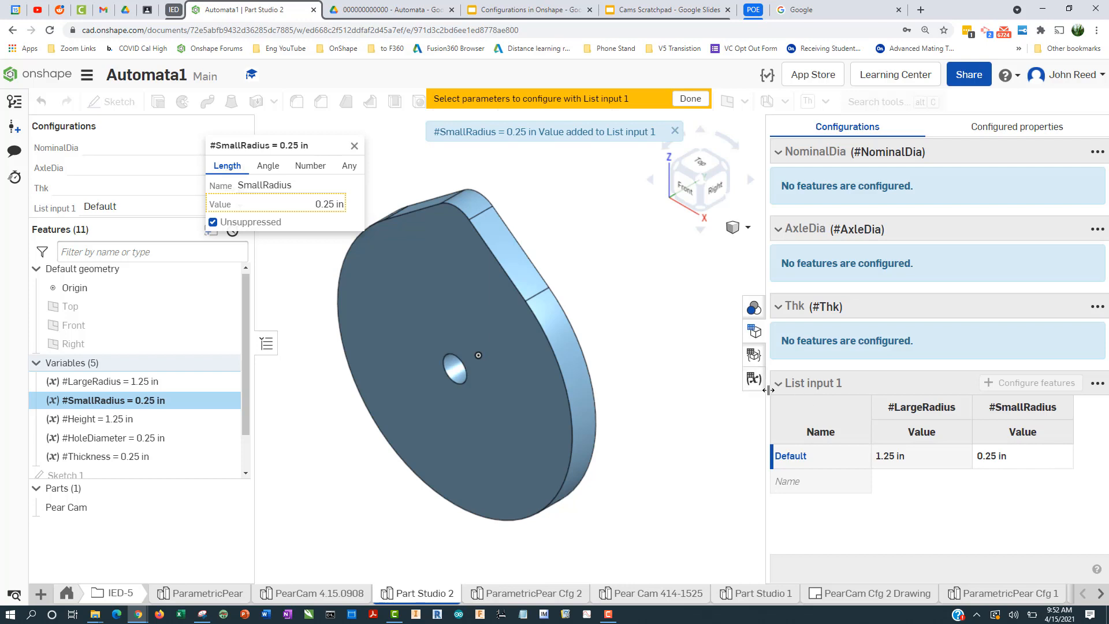
{"action": "left_click_drag", "start_coordinate": [767, 388], "coordinate": [619, 390]}
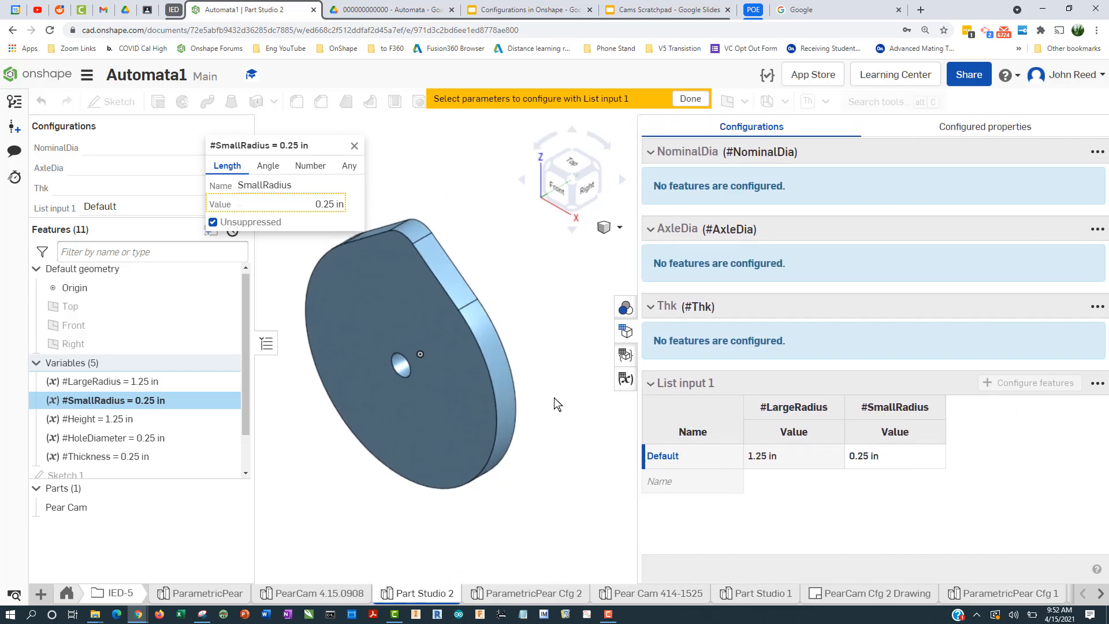
Step: Add the values of the Height and HoleDiameter variables to List input 1 and widen the table area to show all columns
{"action": "left_click", "coordinate": [171, 421]}
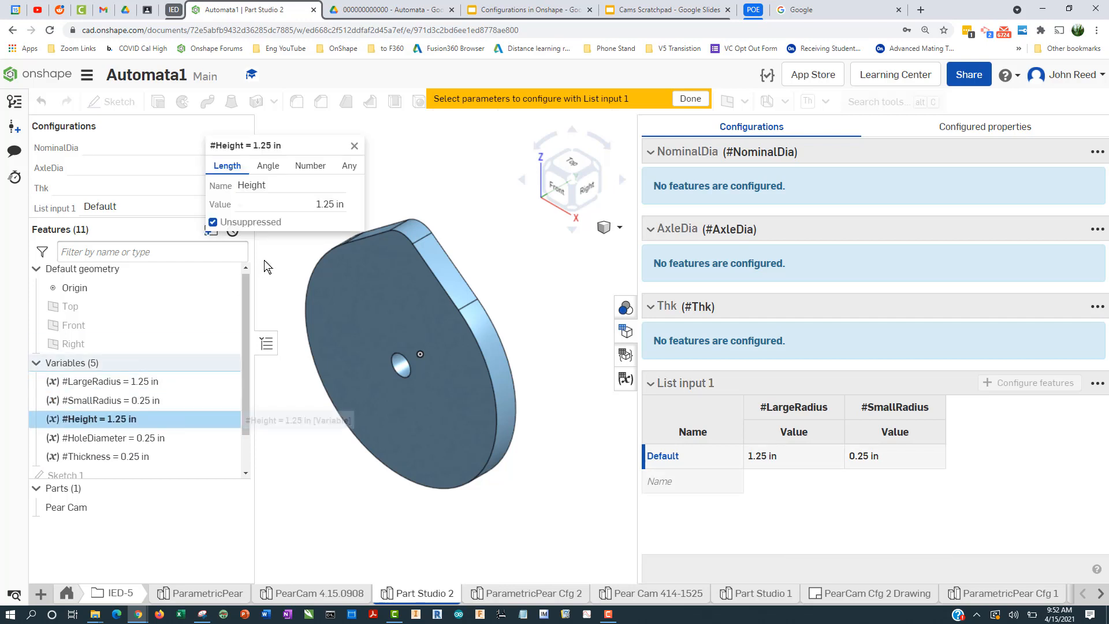
{"action": "left_click", "coordinate": [288, 205]}
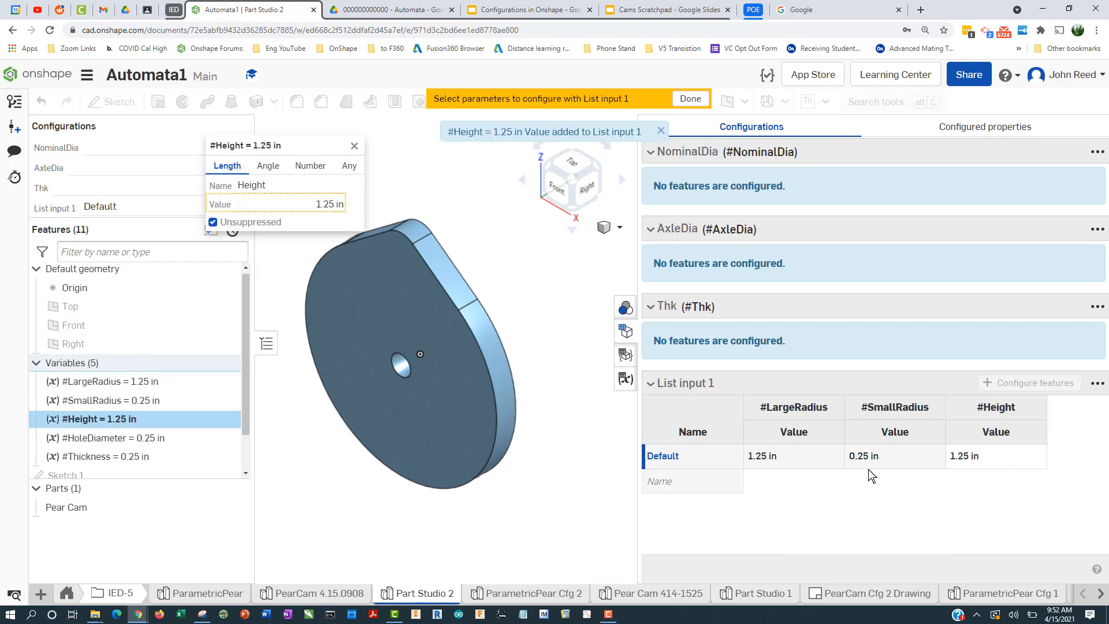
{"action": "left_click", "coordinate": [165, 439]}
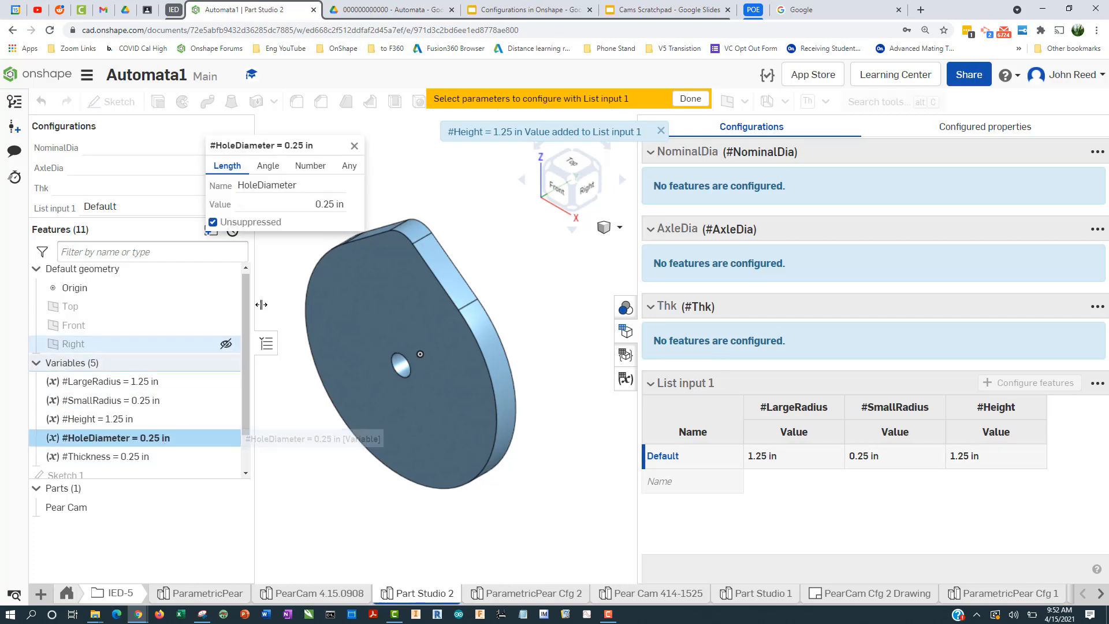
{"action": "left_click", "coordinate": [307, 205]}
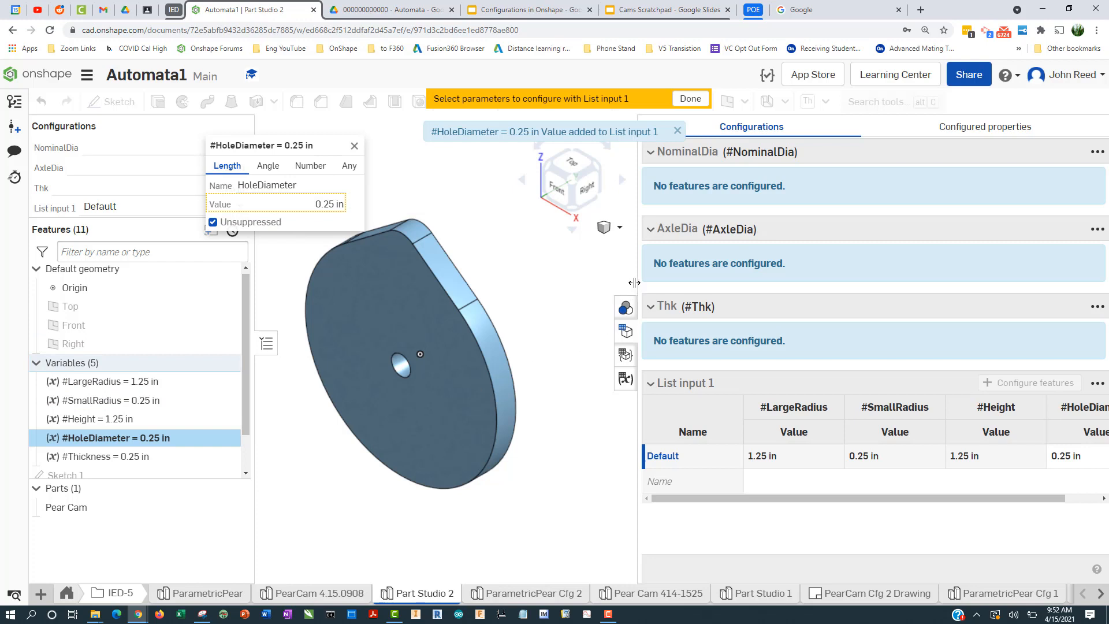
{"action": "left_click_drag", "start_coordinate": [638, 278], "coordinate": [531, 276]}
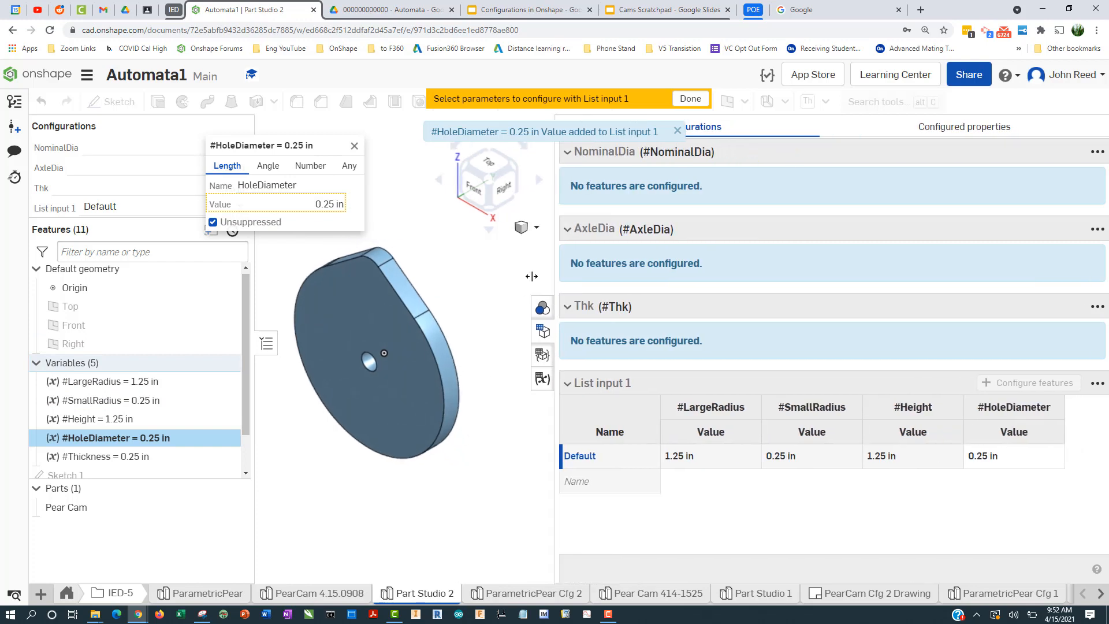
Step: Add the Thickness variable's value to List input 1, widen the table area to fit it, and finish selecting parameters
{"action": "left_click", "coordinate": [95, 458]}
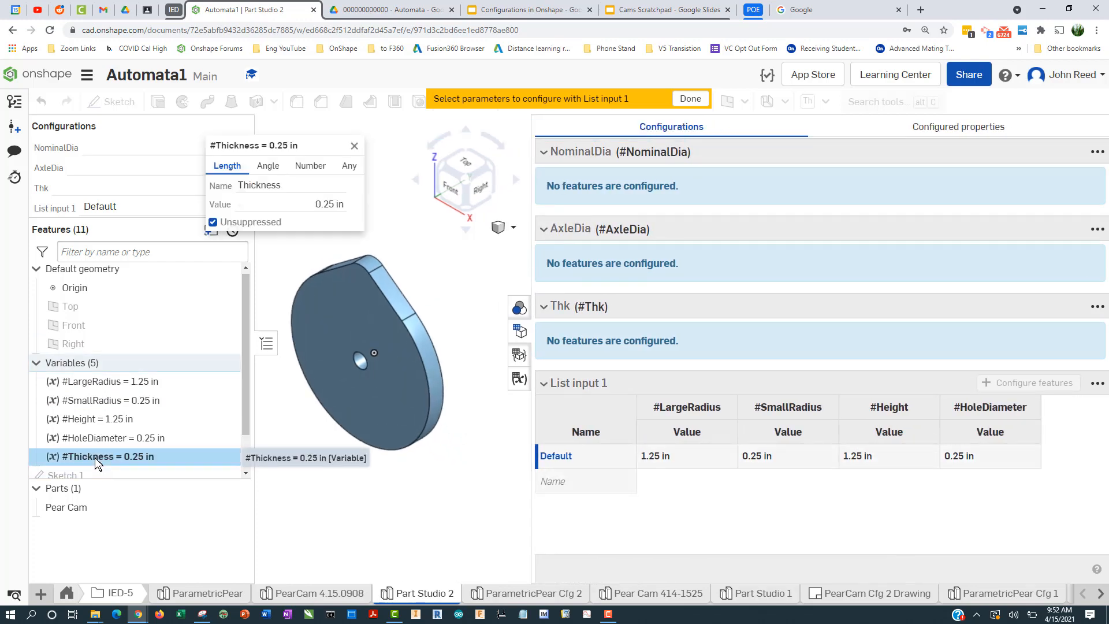
{"action": "left_click", "coordinate": [278, 204]}
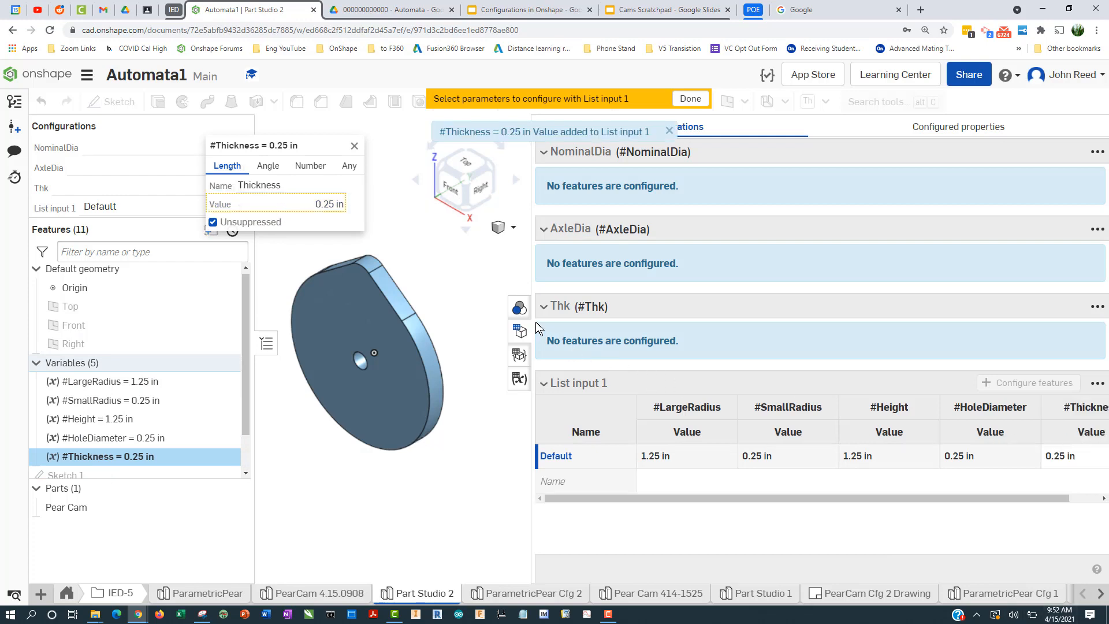
{"action": "left_click_drag", "start_coordinate": [532, 280], "coordinate": [495, 280]}
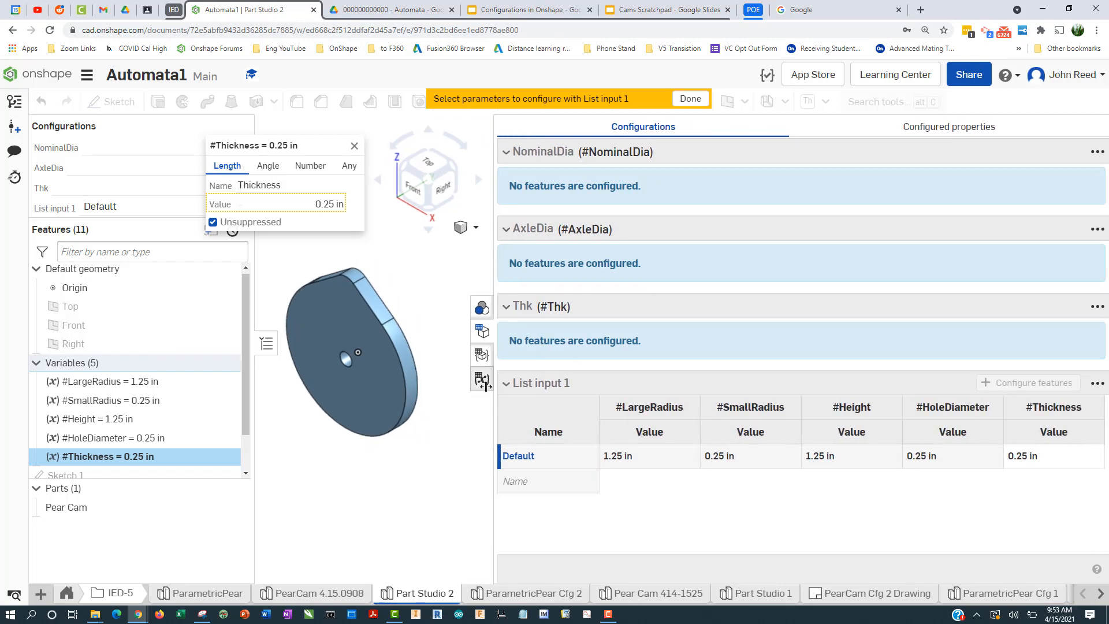
{"action": "left_click", "coordinate": [691, 100]}
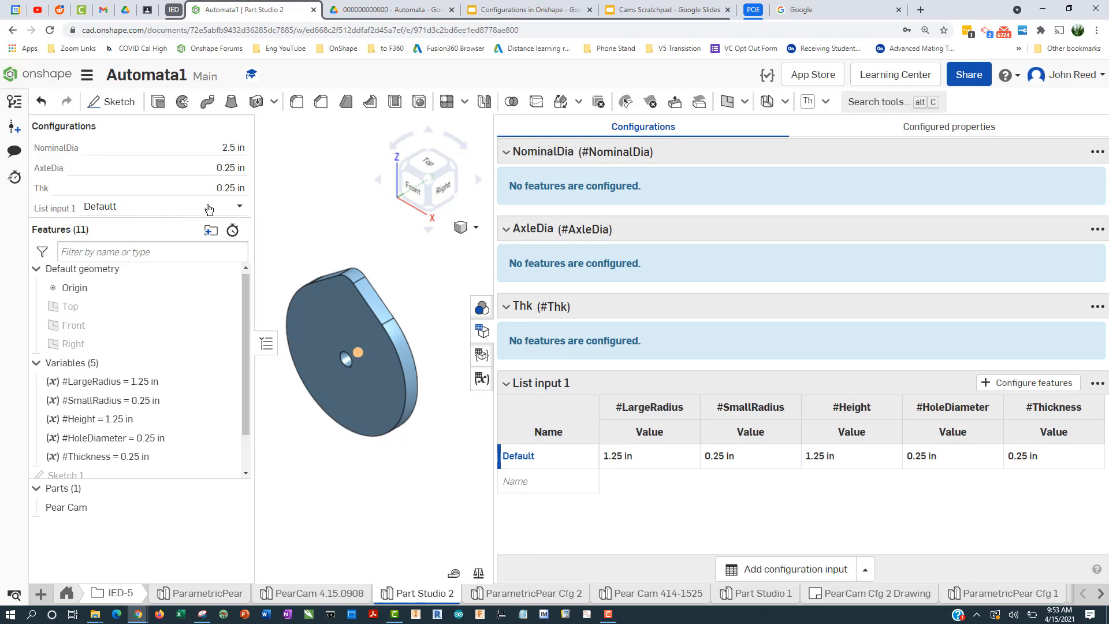
Step: Check the available choices of List input 1 and add a configuration row named Cam01 below Default
{"action": "left_click", "coordinate": [241, 209]}
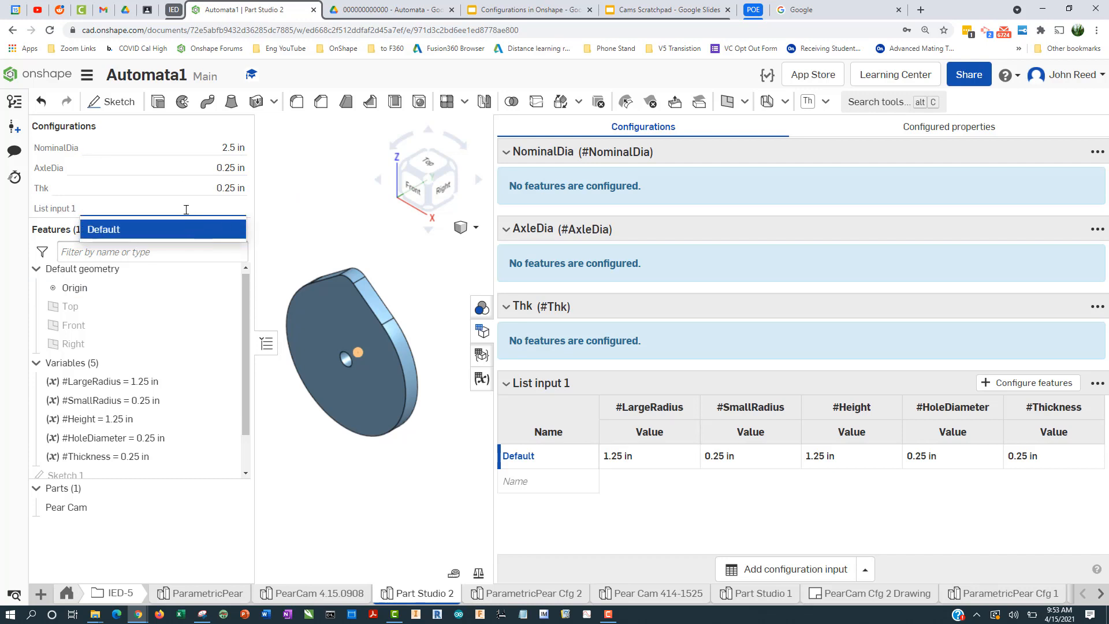
{"action": "left_click", "coordinate": [306, 233]}
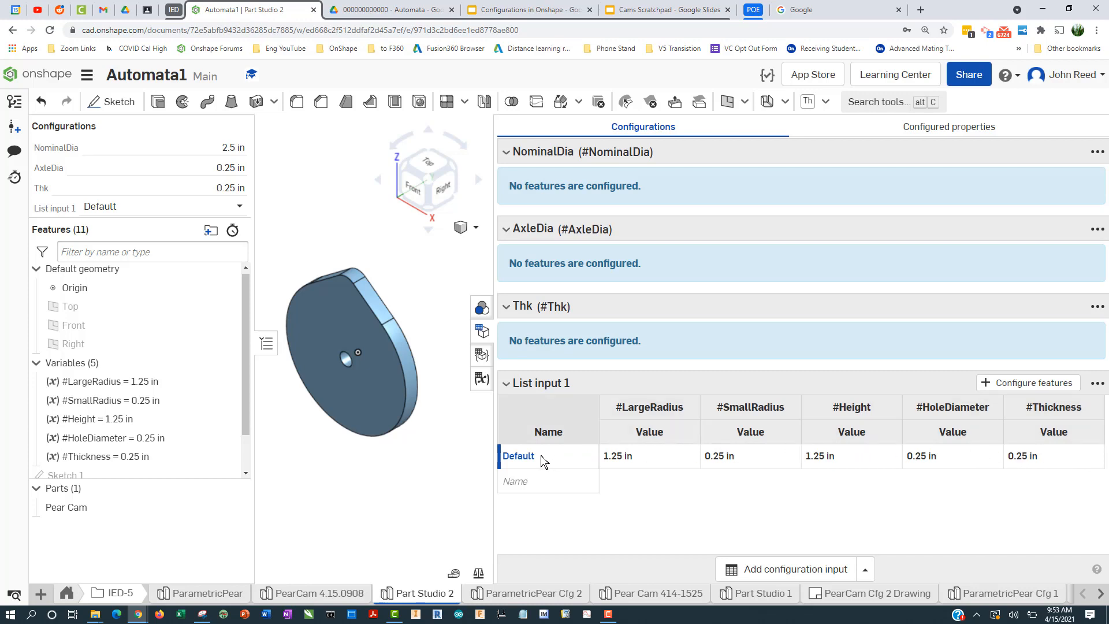
{"action": "left_click", "coordinate": [566, 489]}
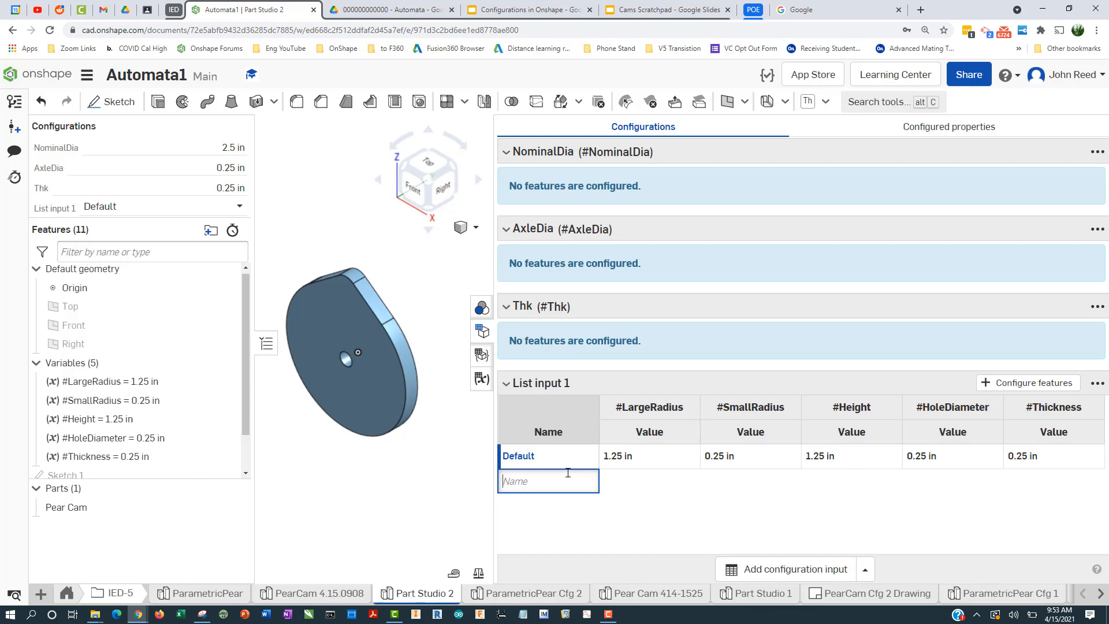
{"action": "type", "text": "Cam01"}
{"action": "key", "text": "Return"}
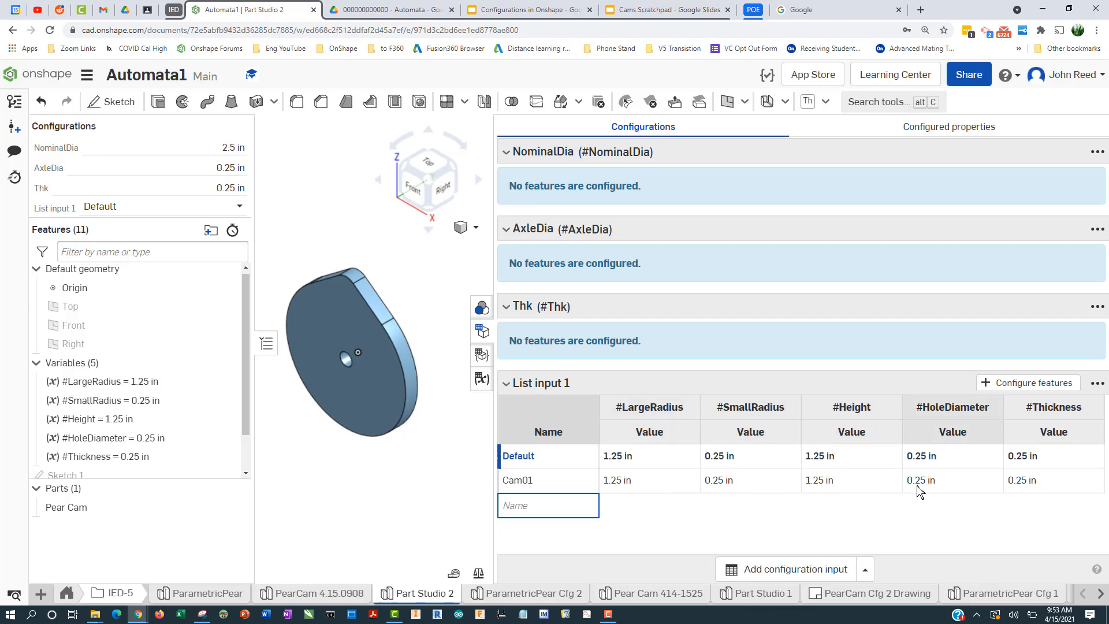
Step: Switch to the Kami document, circle the large radius label NominalDia/2 in red on the parametric cam drawing, and return to Onshape
{"action": "key", "text": "alt+Tab"}
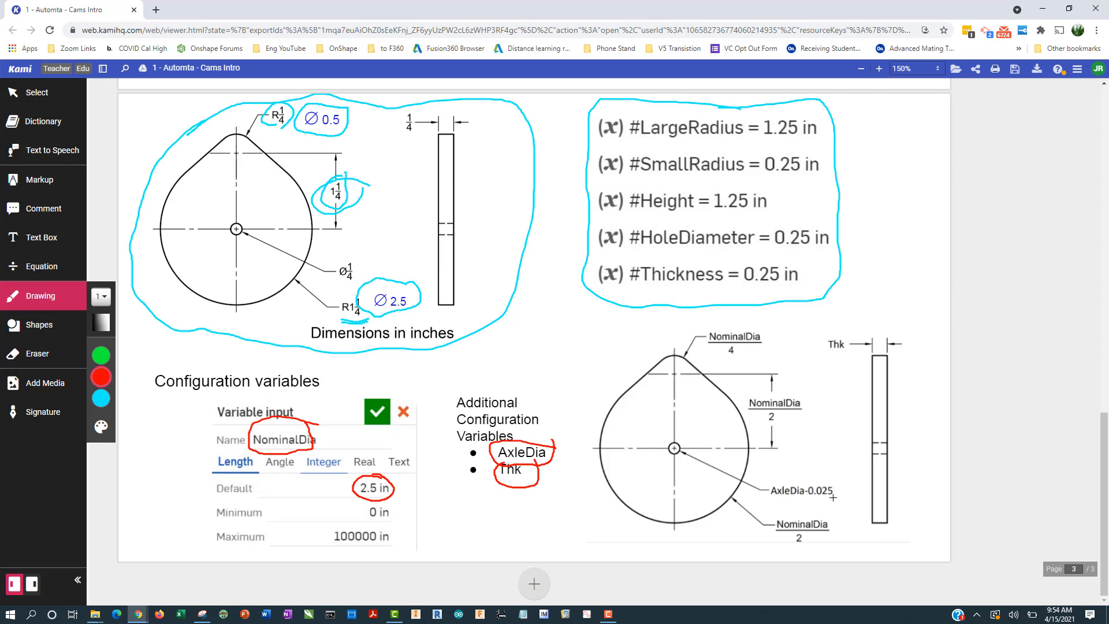
{"action": "mouse_move", "coordinate": [841, 513]}
{"action": "left_mouse_down"}
{"action": "mouse_move", "coordinate": [764, 517]}
{"action": "mouse_move", "coordinate": [769, 544]}
{"action": "mouse_move", "coordinate": [807, 554]}
{"action": "mouse_move", "coordinate": [838, 521]}
{"action": "left_mouse_up"}
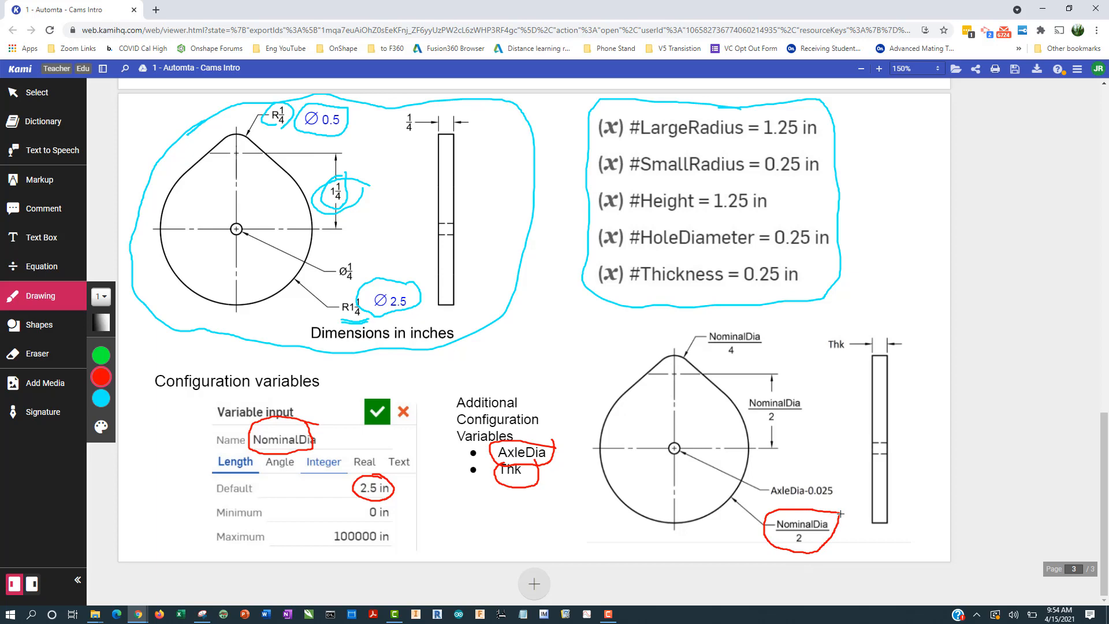
{"action": "key", "text": "alt+Tab"}
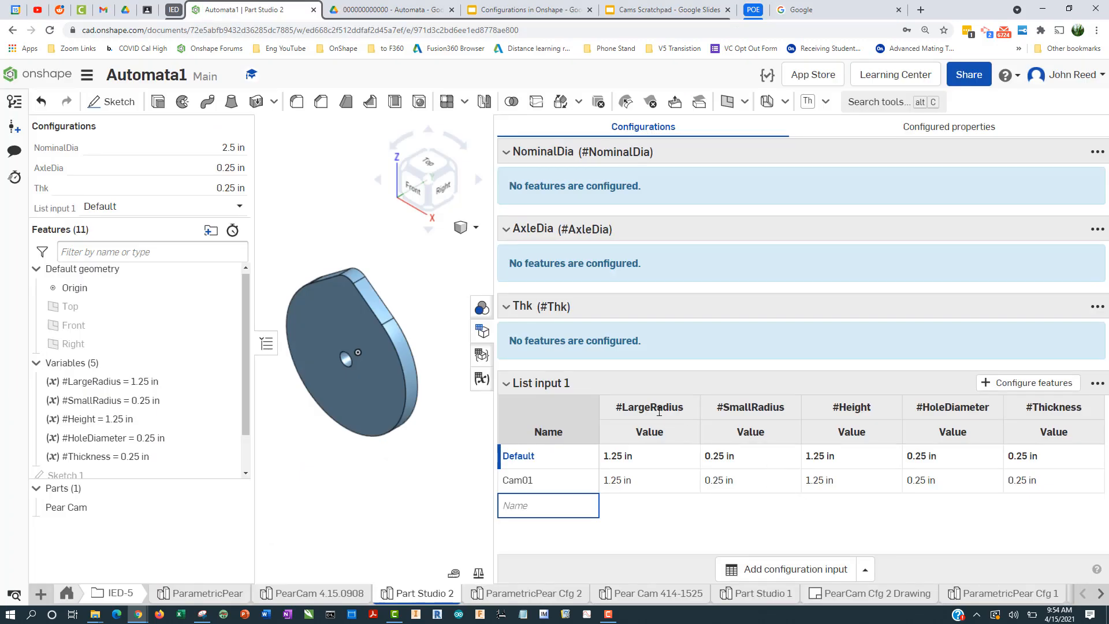
{"action": "key", "text": "alt+Tab"}
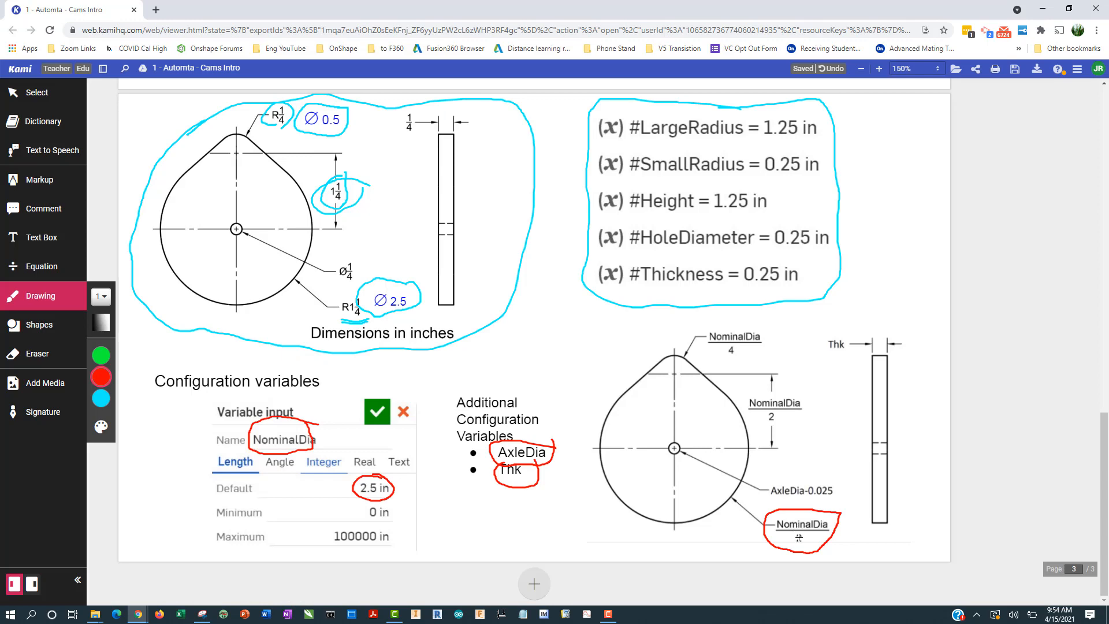
{"action": "key", "text": "alt+Tab"}
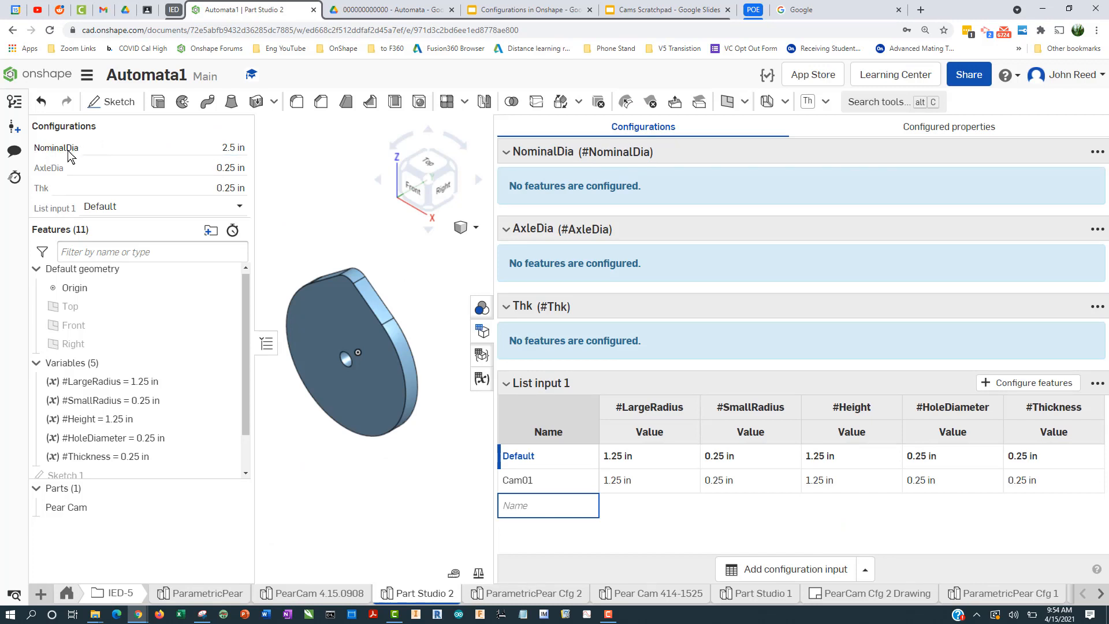
Step: Set the LargeRadius value of the Cam01 configuration to #NominalDia/2
{"action": "left_click", "coordinate": [657, 481]}
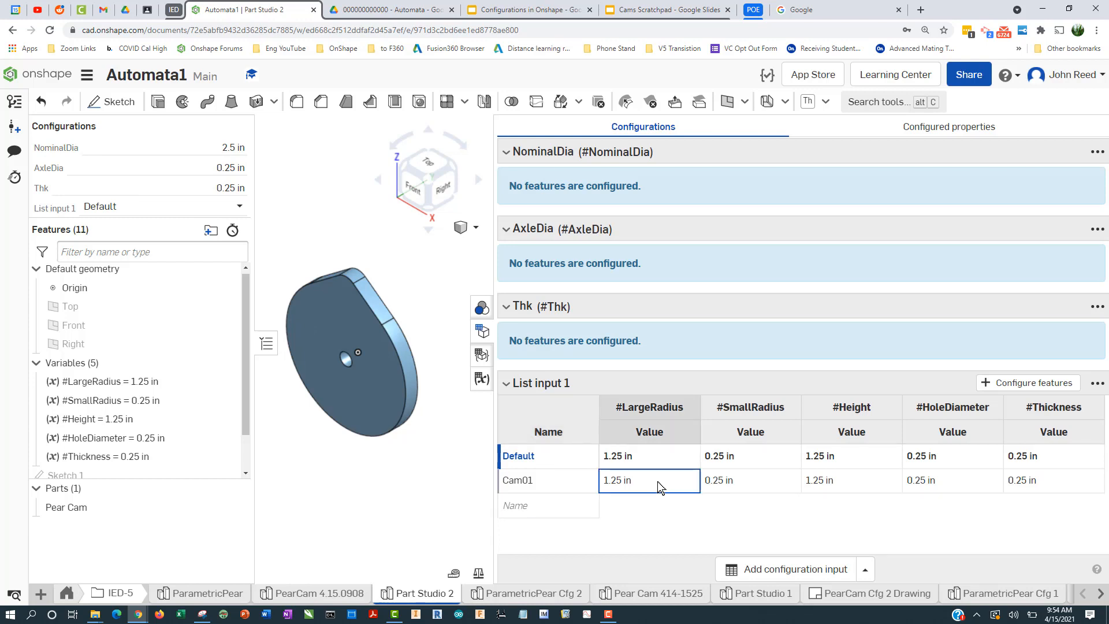
{"action": "type", "text": "n"}
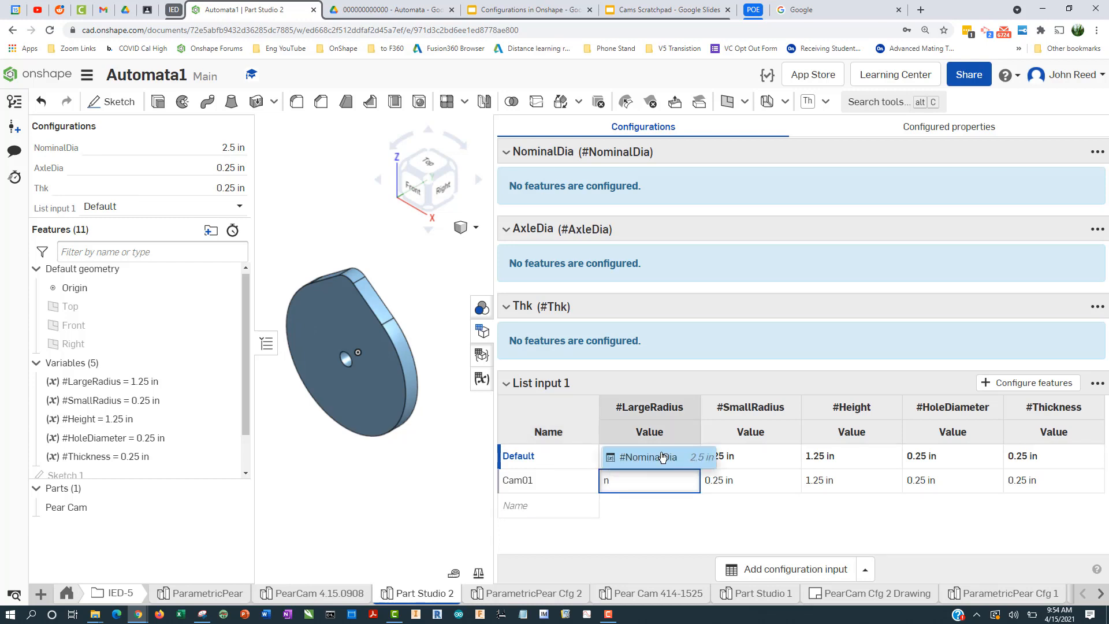
{"action": "left_click", "coordinate": [664, 458]}
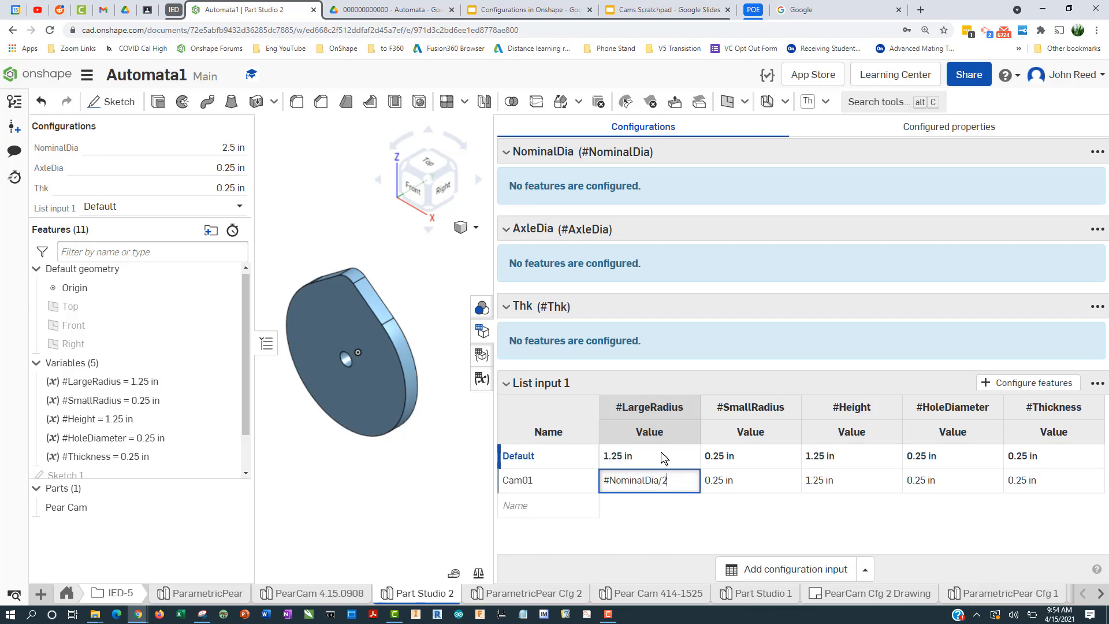
{"action": "key", "text": "Tab"}
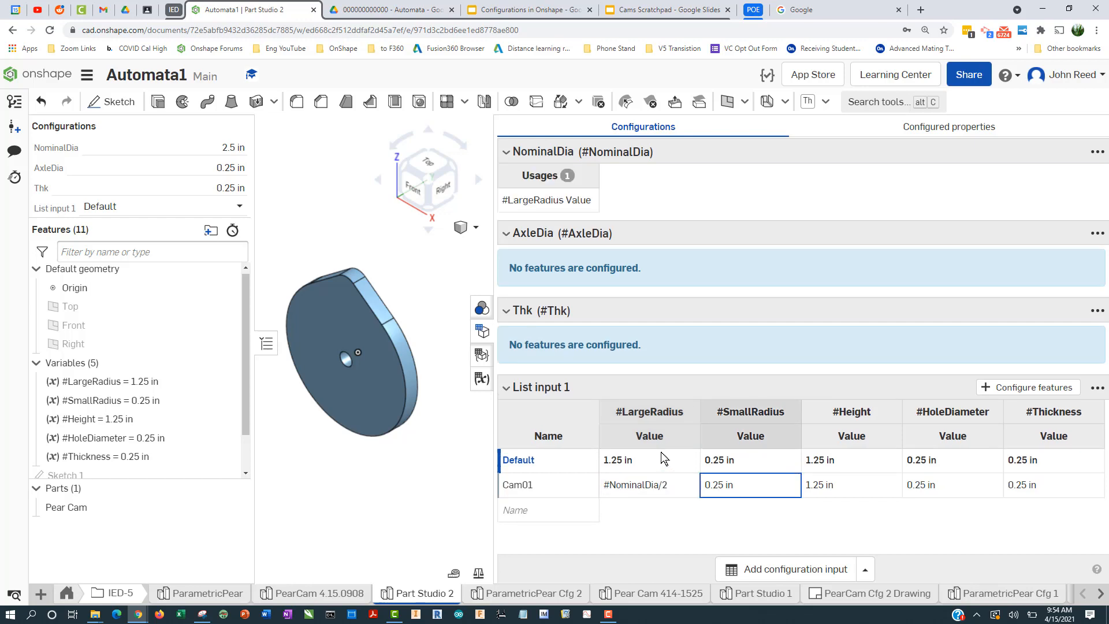
Step: Switch to the Kami document and circle the small radius label NominalDia/4 in red on the parametric cam drawing
{"action": "key", "text": "alt+Tab"}
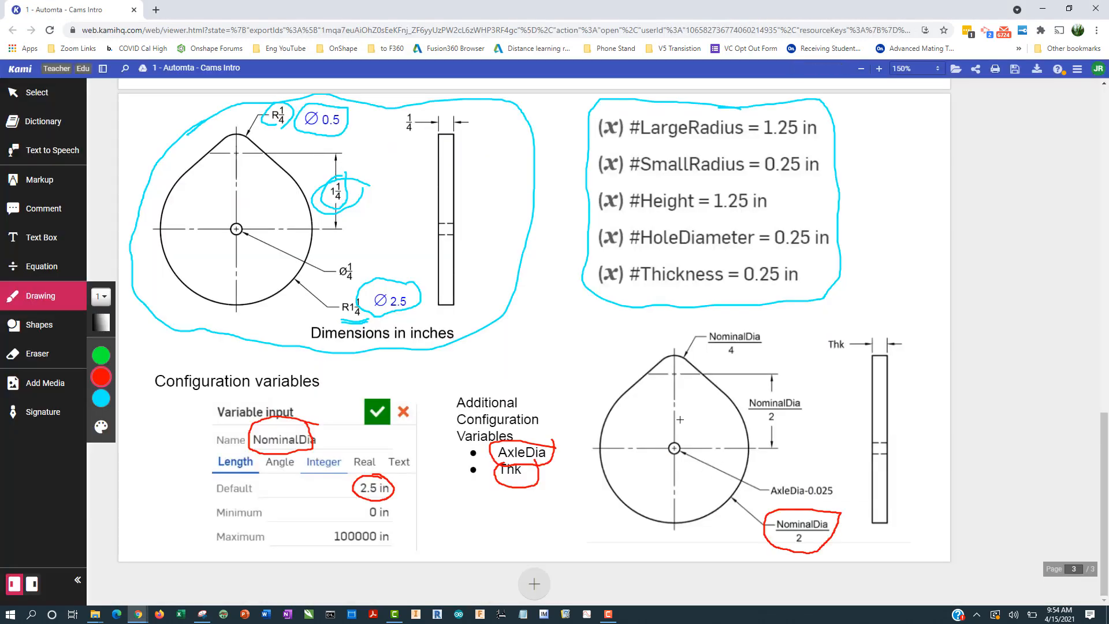
{"action": "mouse_move", "coordinate": [767, 329]}
{"action": "left_mouse_down"}
{"action": "mouse_move", "coordinate": [736, 315]}
{"action": "mouse_move", "coordinate": [699, 326]}
{"action": "mouse_move", "coordinate": [696, 341]}
{"action": "mouse_move", "coordinate": [753, 367]}
{"action": "mouse_move", "coordinate": [770, 353]}
{"action": "mouse_move", "coordinate": [766, 328]}
{"action": "left_mouse_up"}
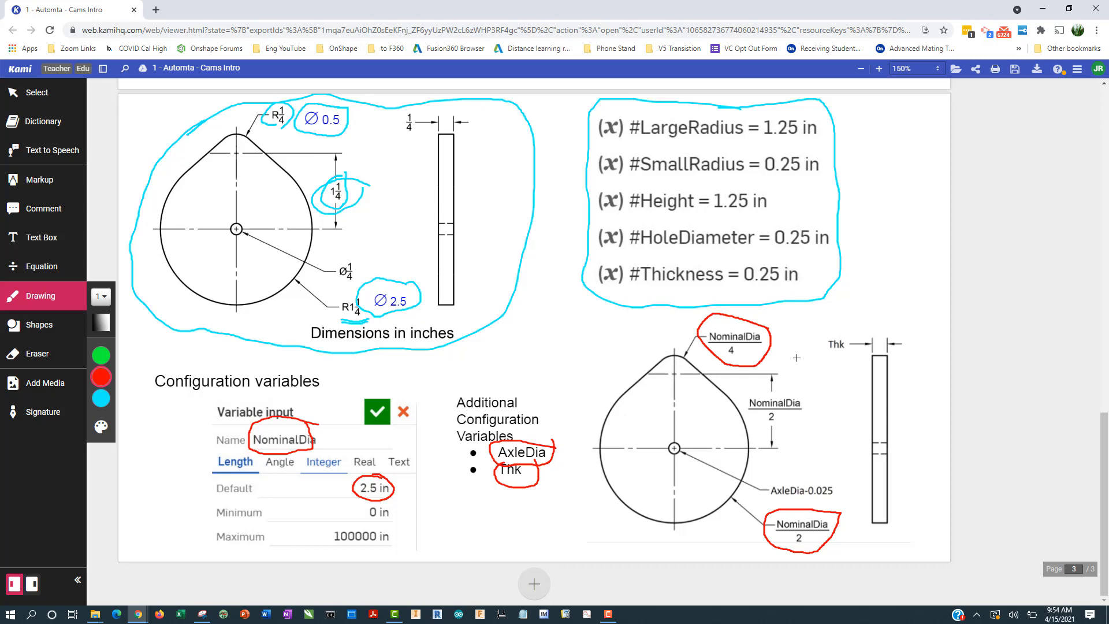